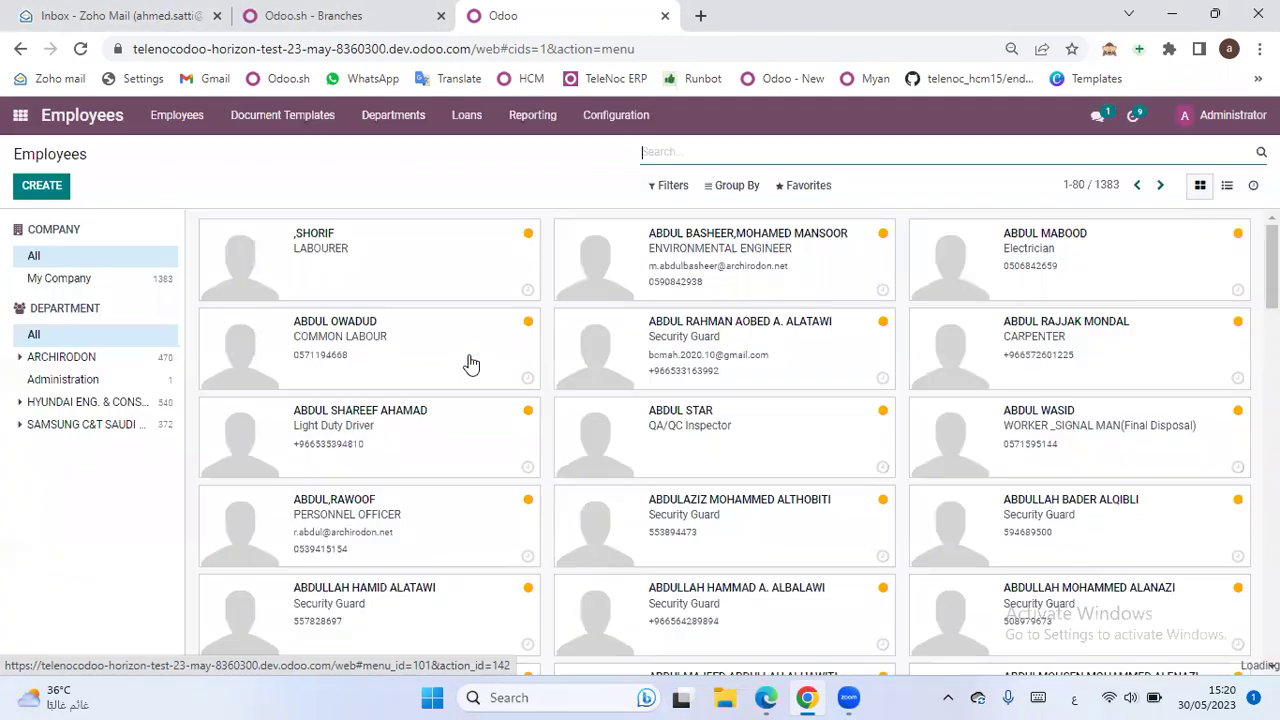
- View the loan dashboard and the employee loan list
{"action": "left_click", "coordinate": [464, 122]}
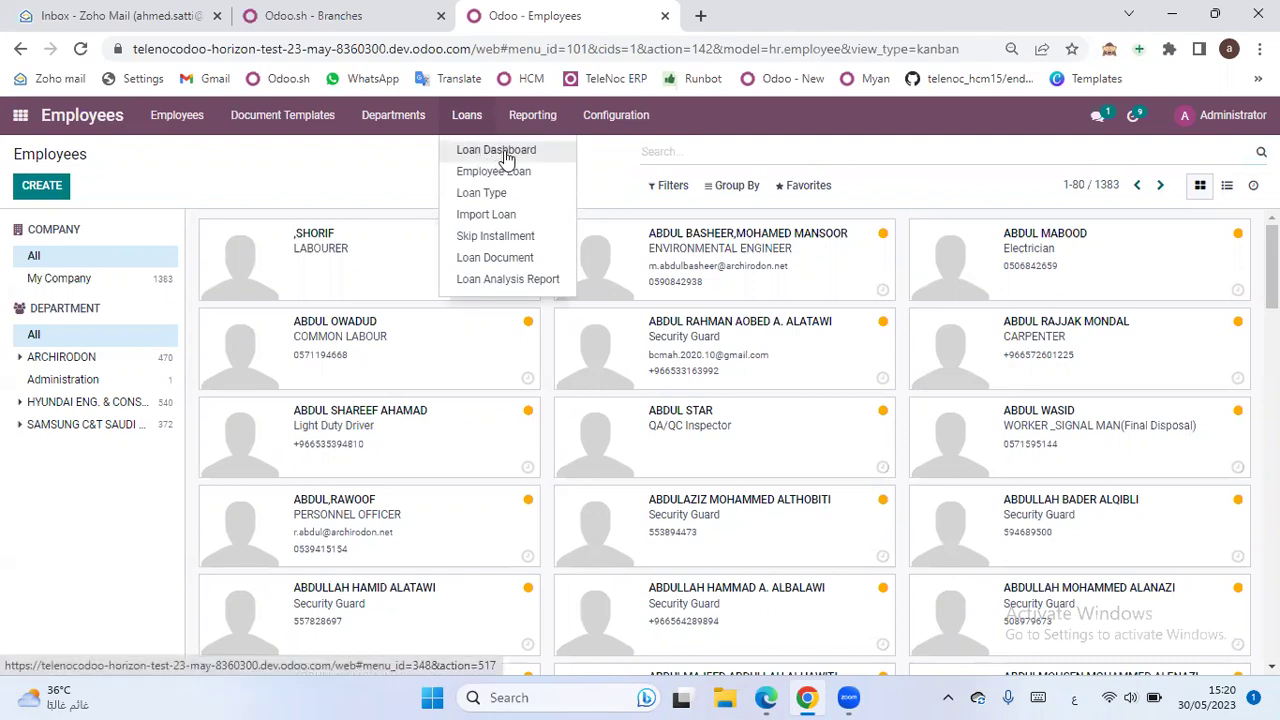
{"action": "left_click", "coordinate": [507, 155]}
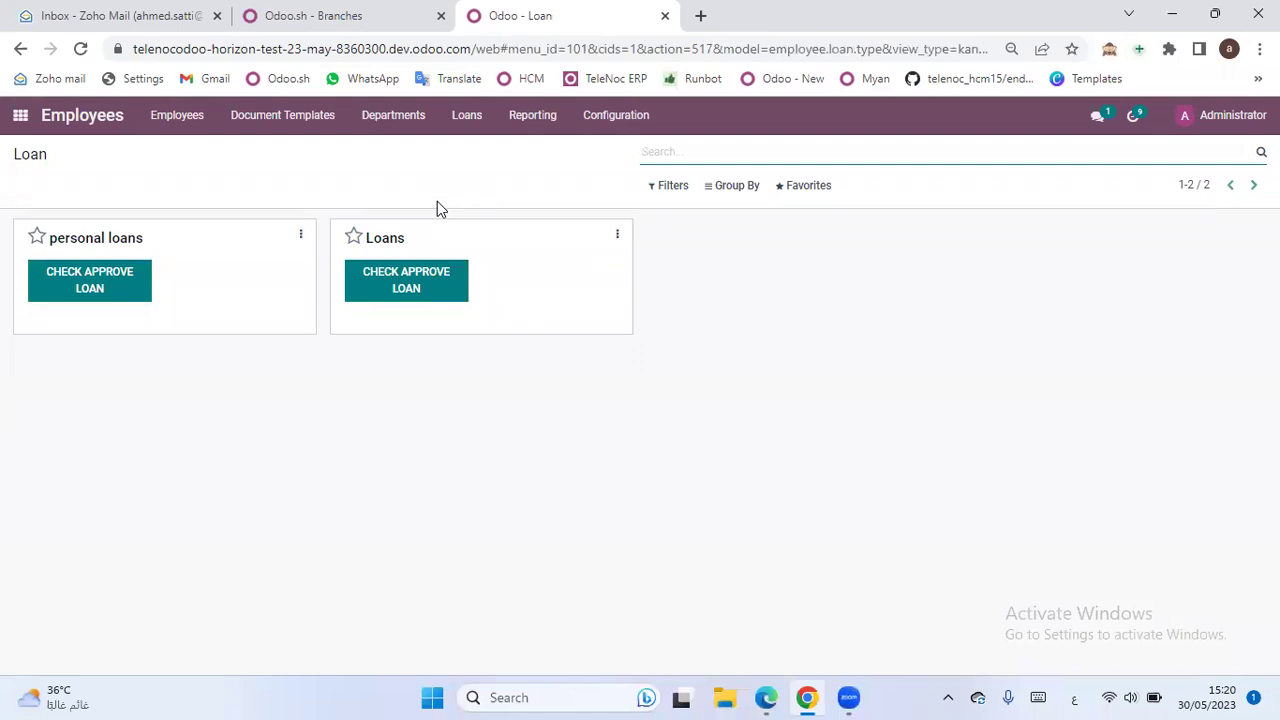
{"action": "left_click", "coordinate": [467, 122]}
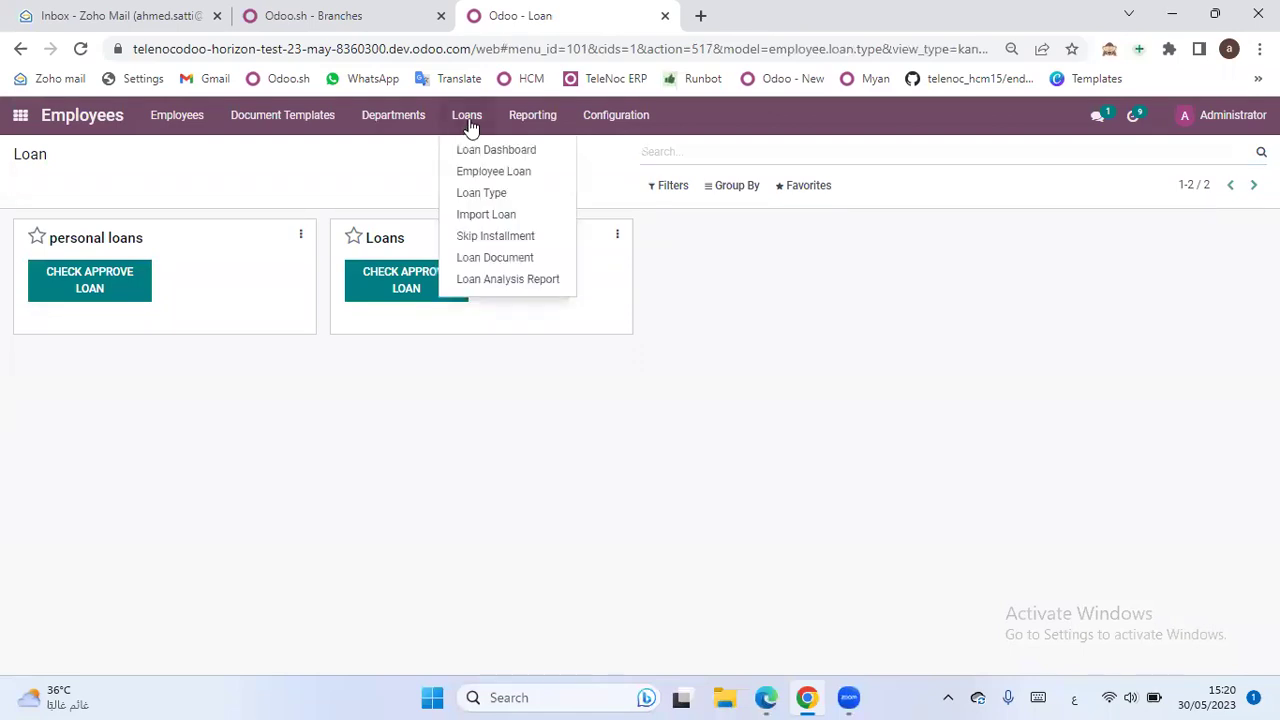
{"action": "left_click", "coordinate": [505, 174]}
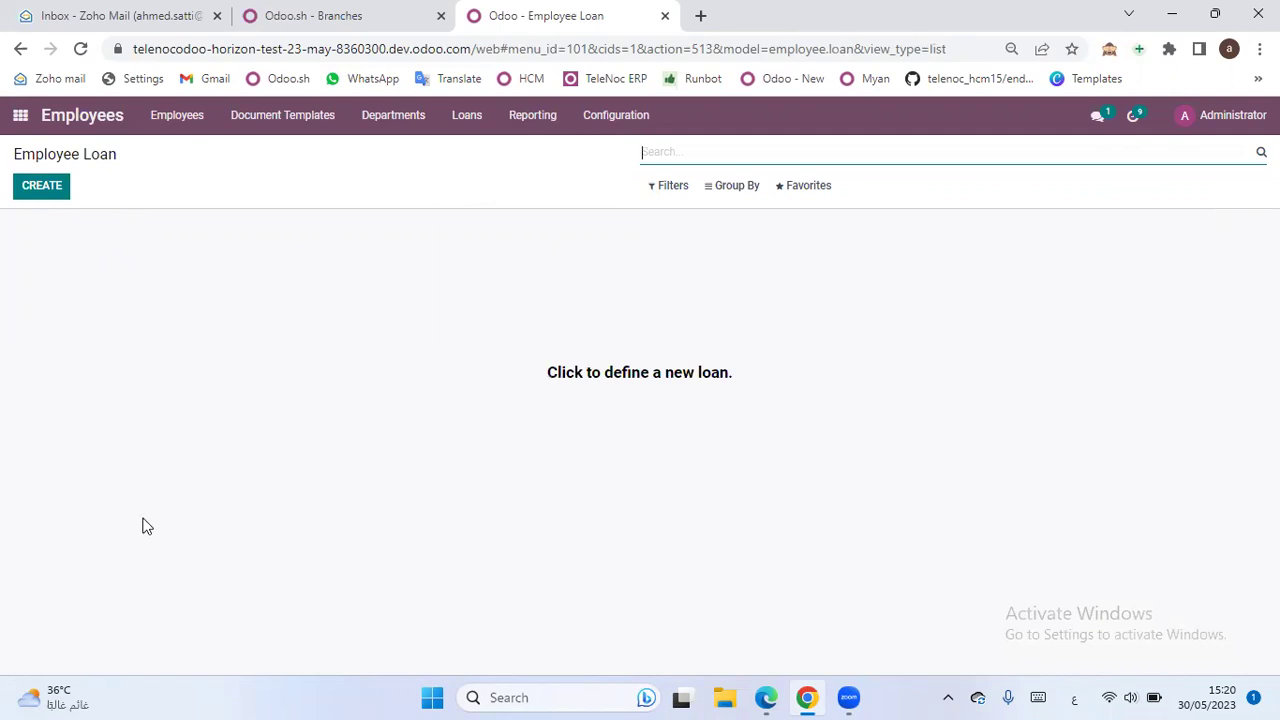
- Open the Loans record among the employee loan types to review its limit, term and accounts
{"action": "left_click", "coordinate": [468, 116]}
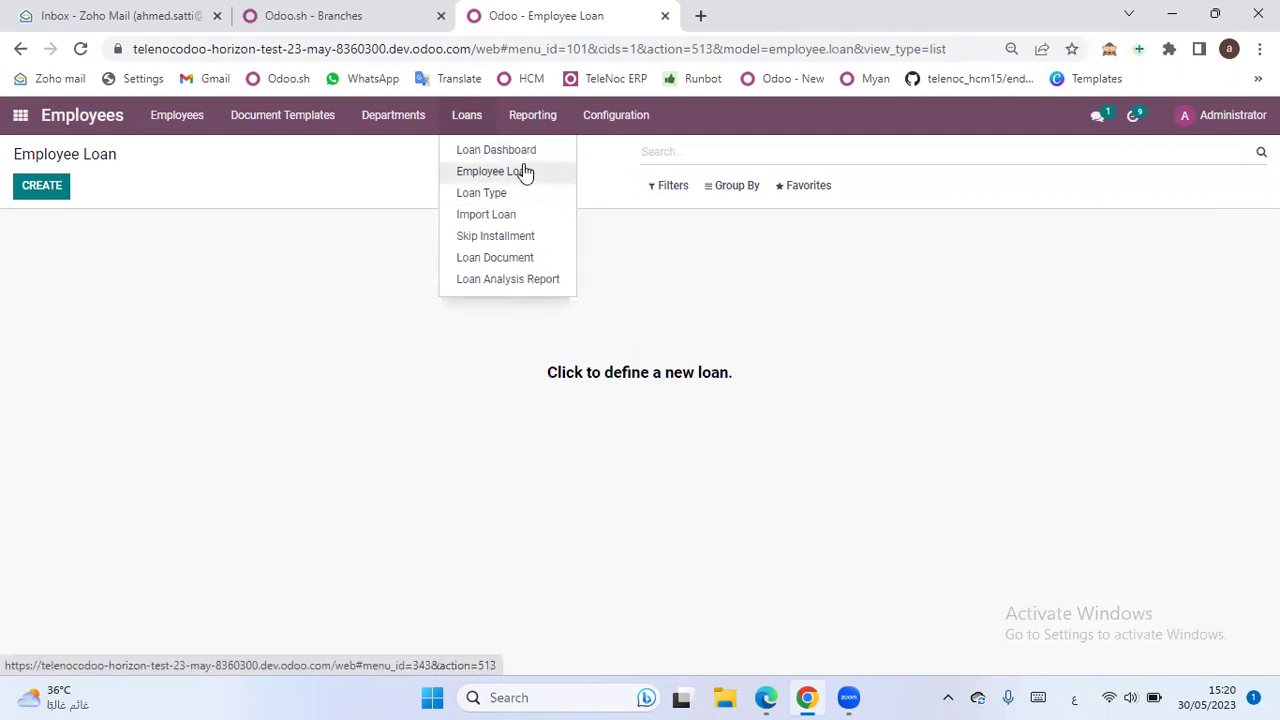
{"action": "left_click", "coordinate": [495, 196]}
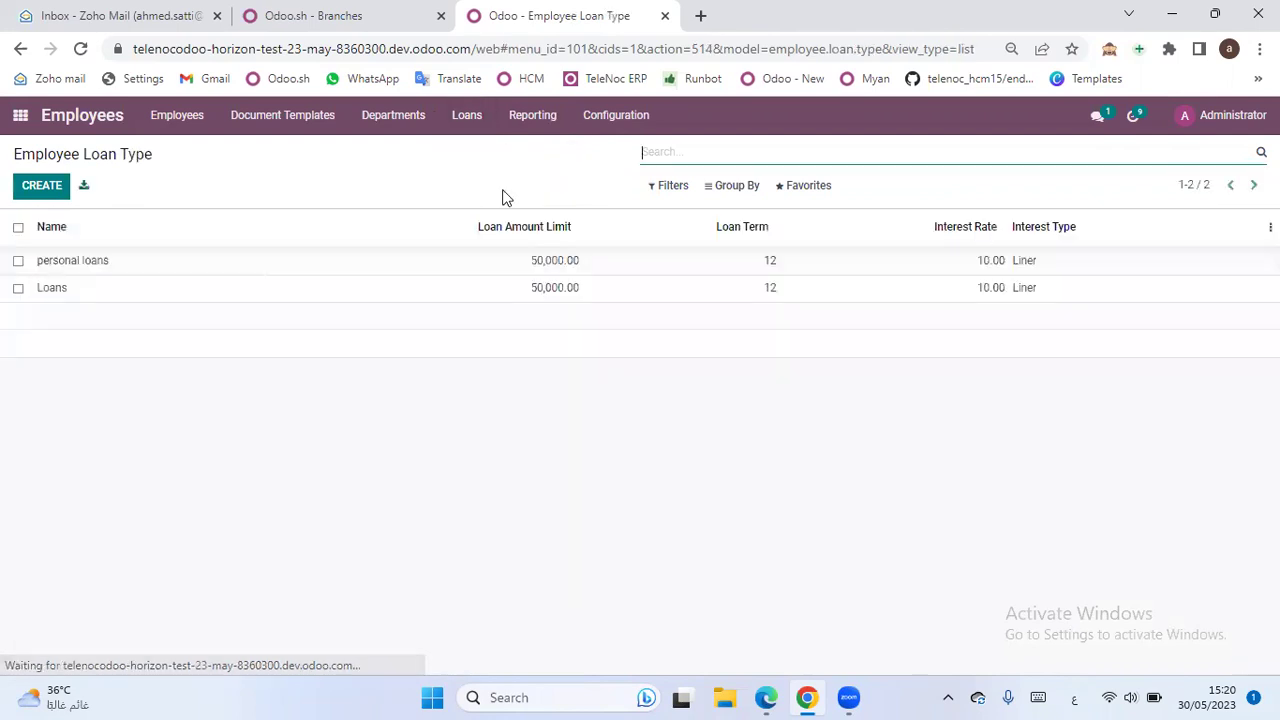
{"action": "left_click", "coordinate": [85, 295]}
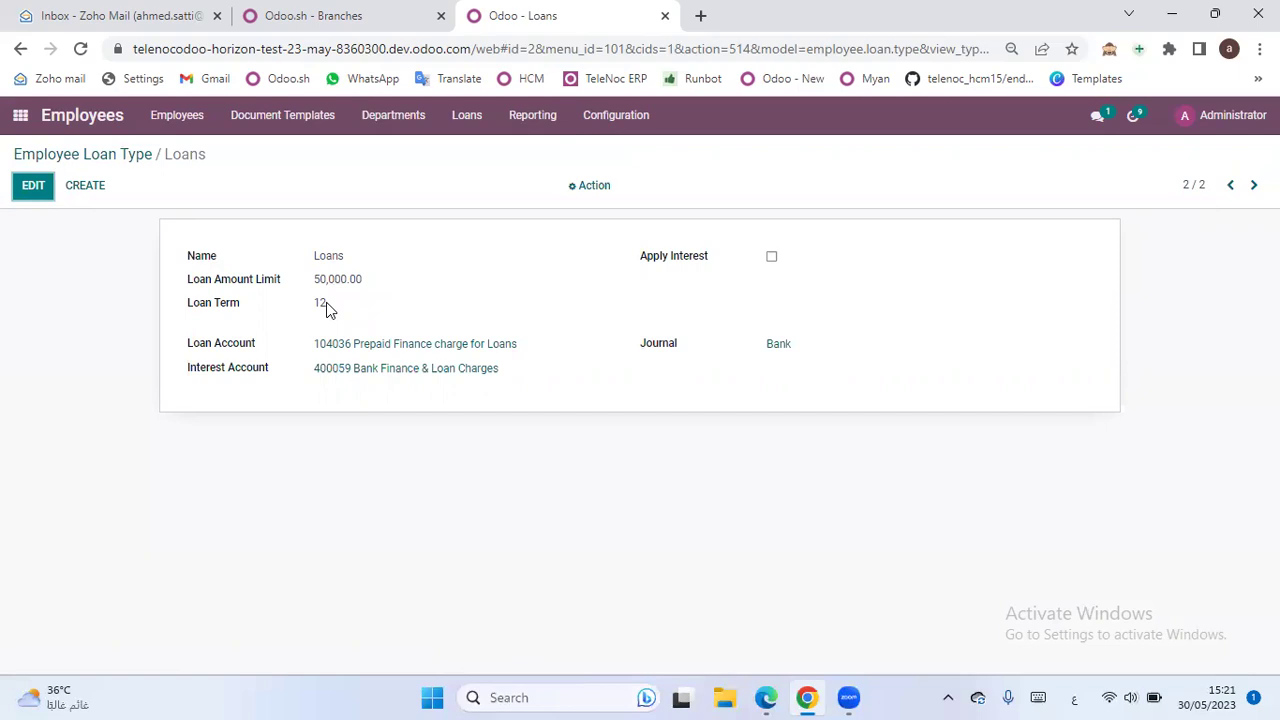
- Try applying interest to the Loans type, discard the edit and return to the loan type list
{"action": "left_click", "coordinate": [771, 260]}
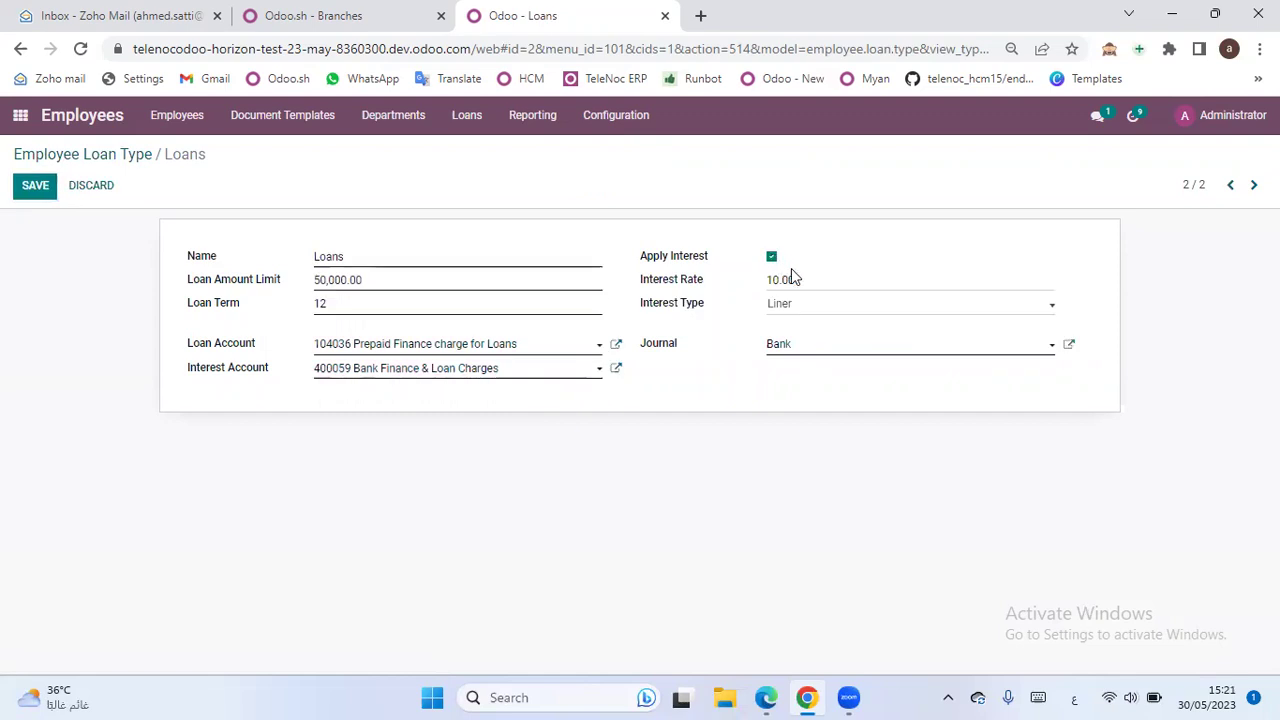
{"action": "left_click", "coordinate": [805, 279]}
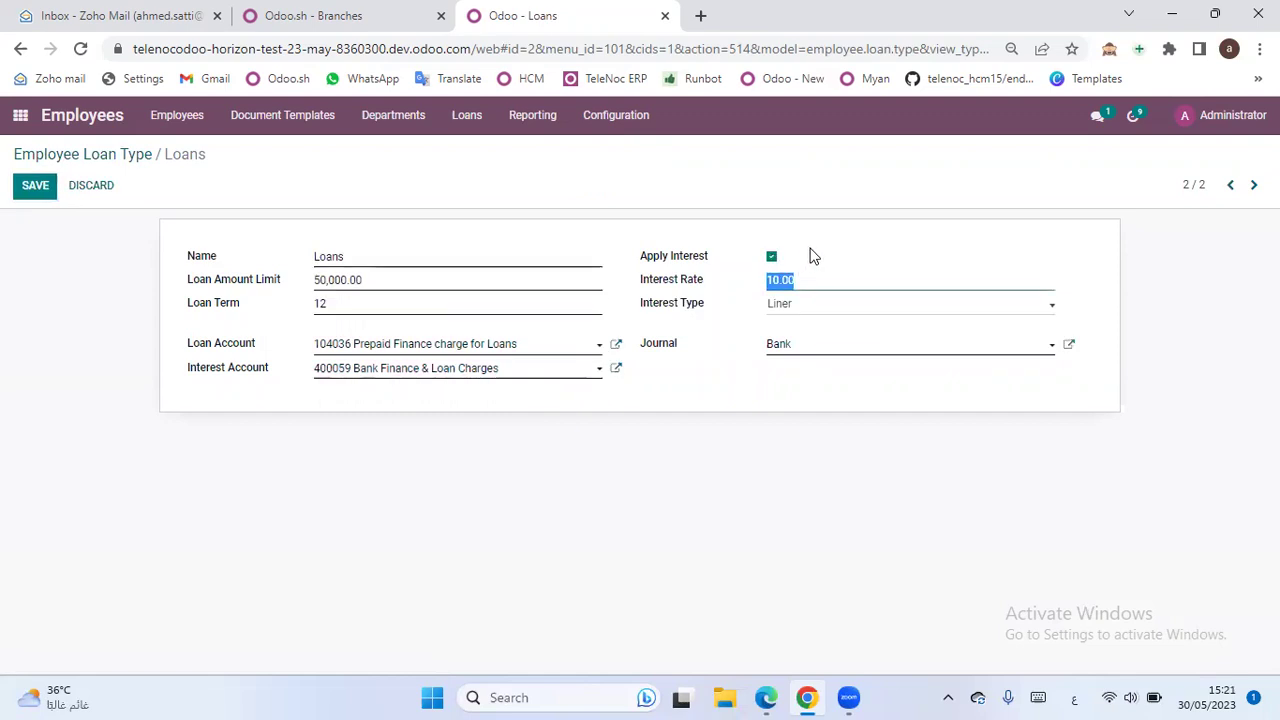
{"action": "left_click", "coordinate": [97, 188]}
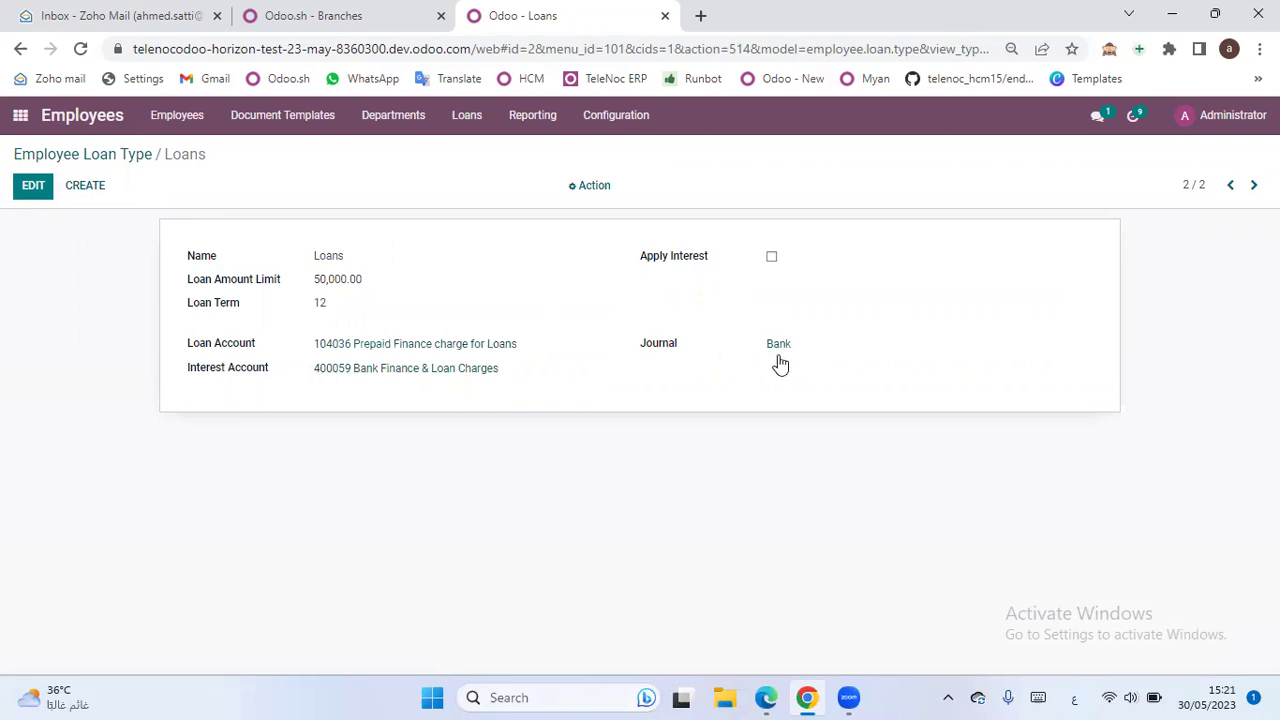
{"action": "left_click", "coordinate": [131, 160]}
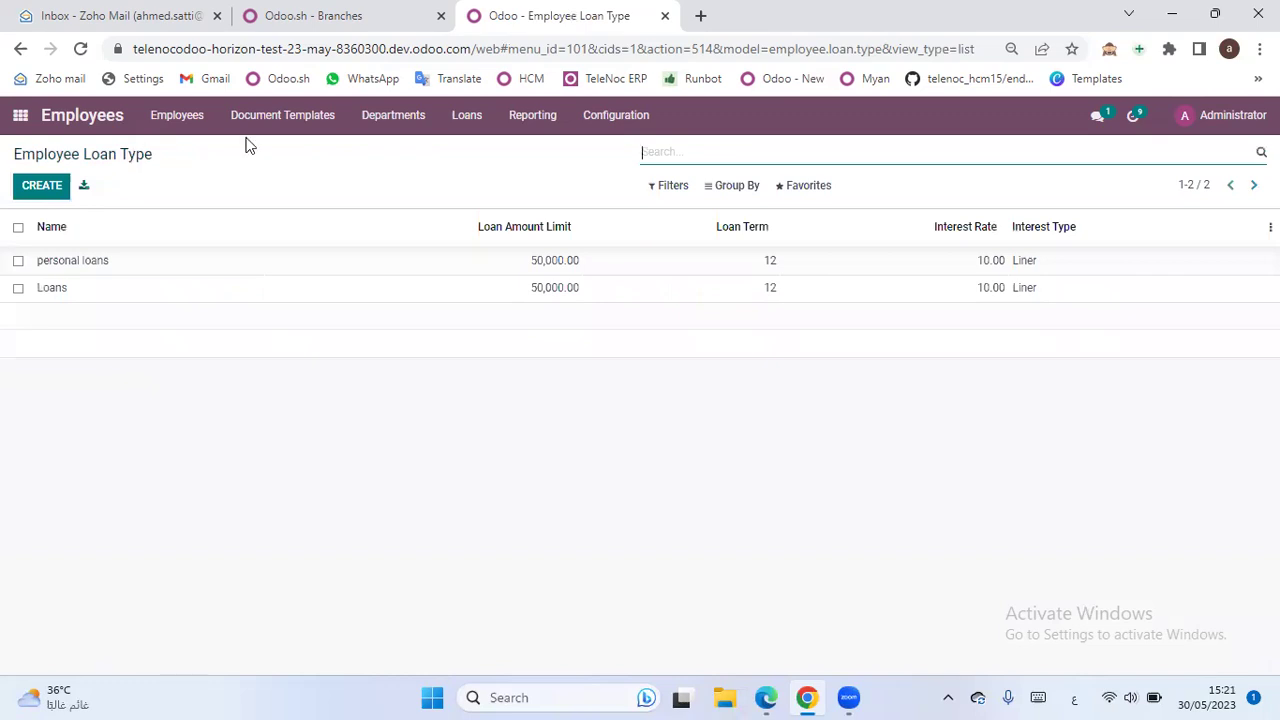
- Start a new employee loan record
{"action": "left_click", "coordinate": [470, 133]}
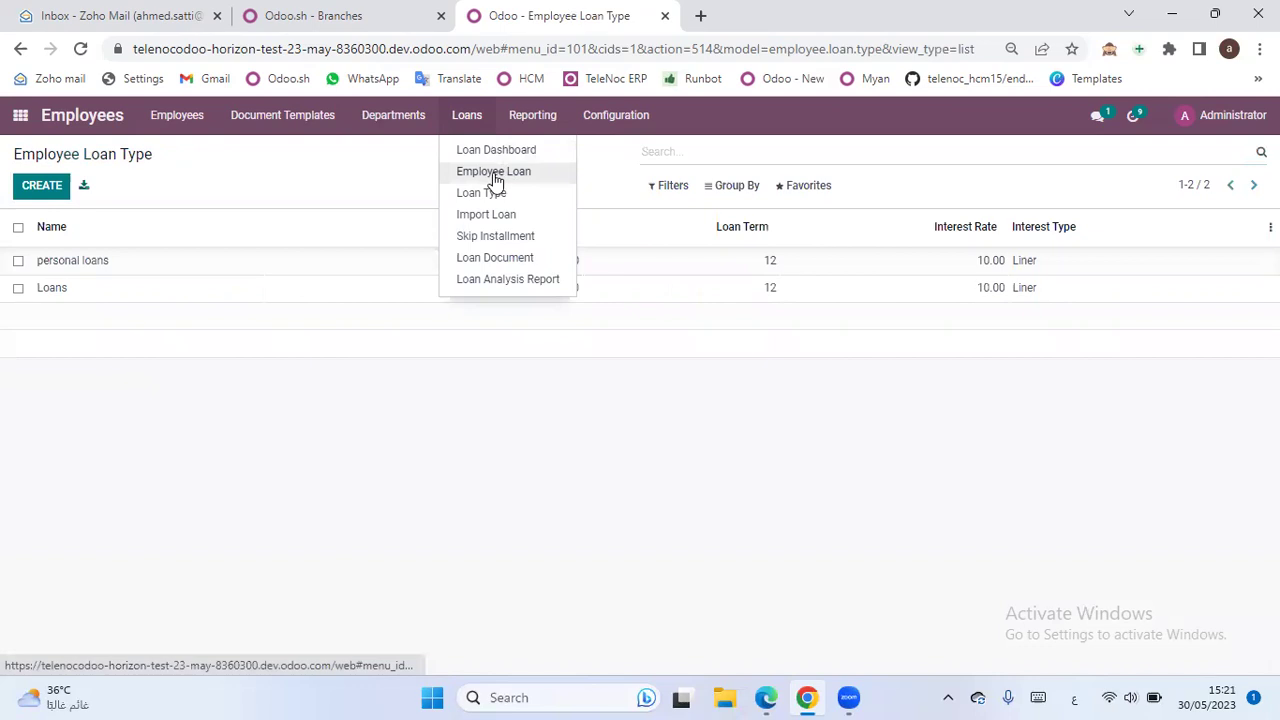
{"action": "left_click", "coordinate": [494, 171]}
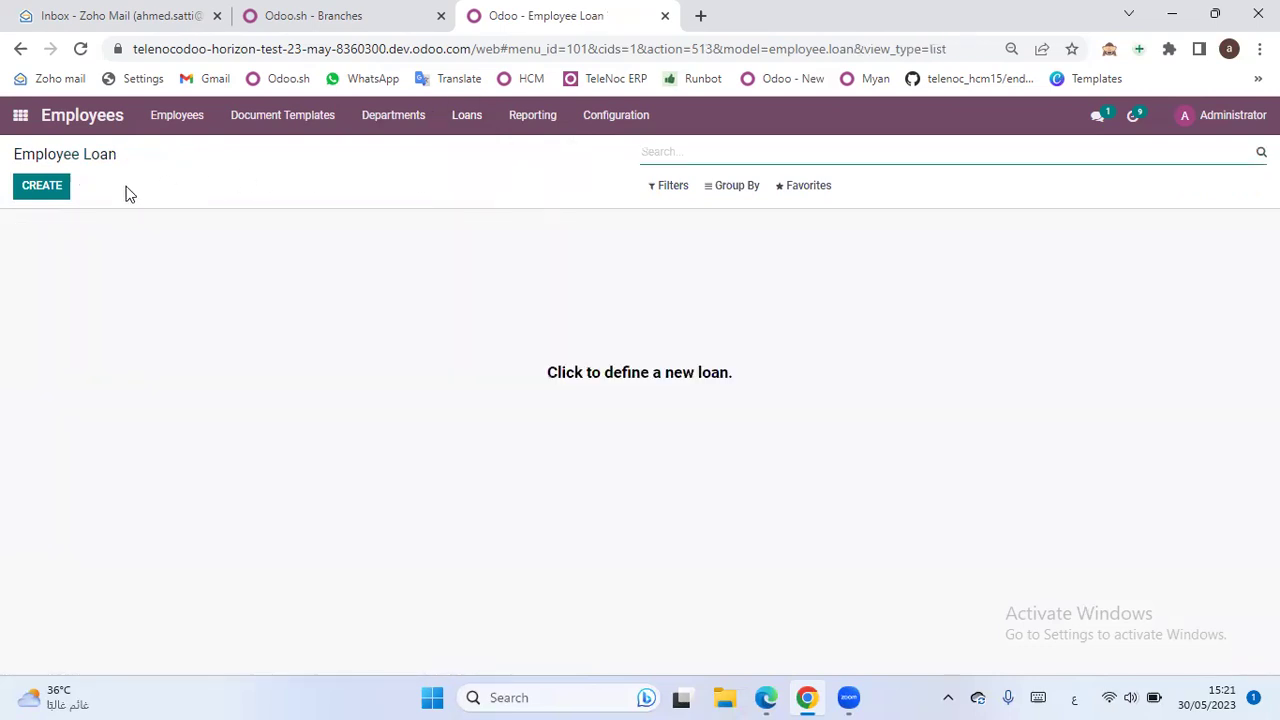
{"action": "left_click", "coordinate": [57, 192]}
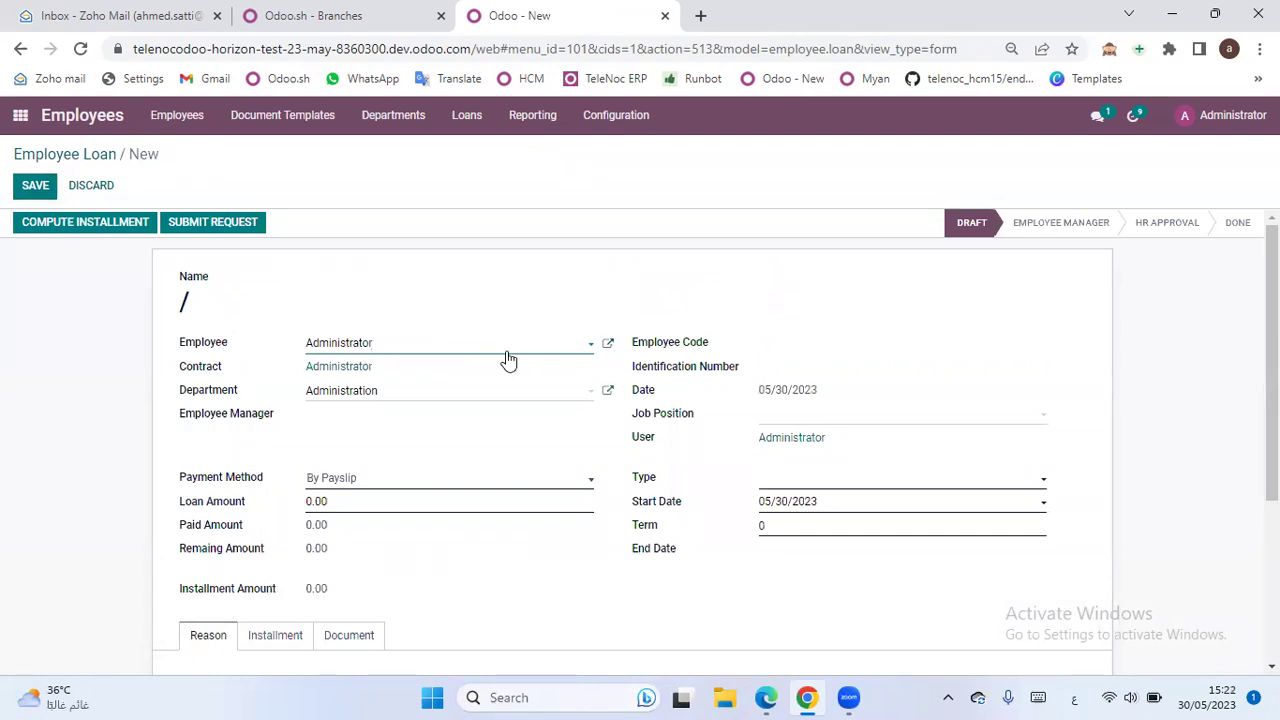
- In the loan's linked employee record, enter the employee code, assign Administrator as manager and save
{"action": "left_click", "coordinate": [611, 345]}
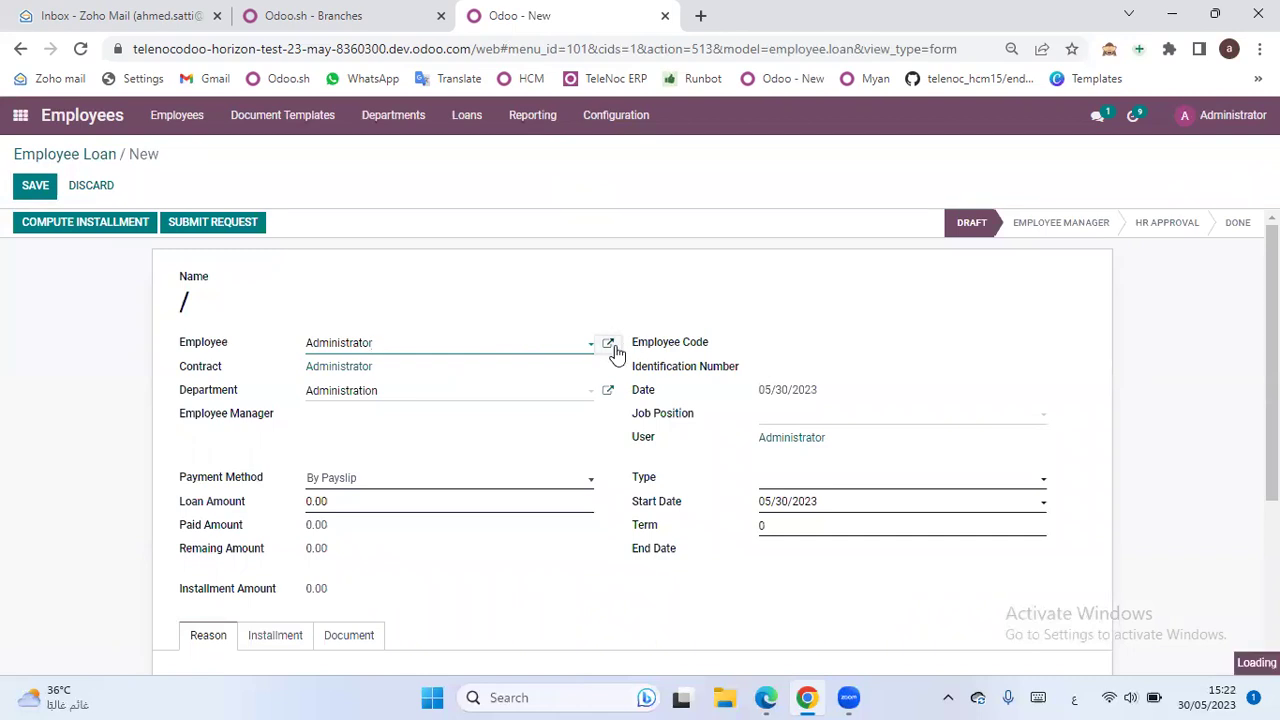
{"action": "type", "text": "1234567"}
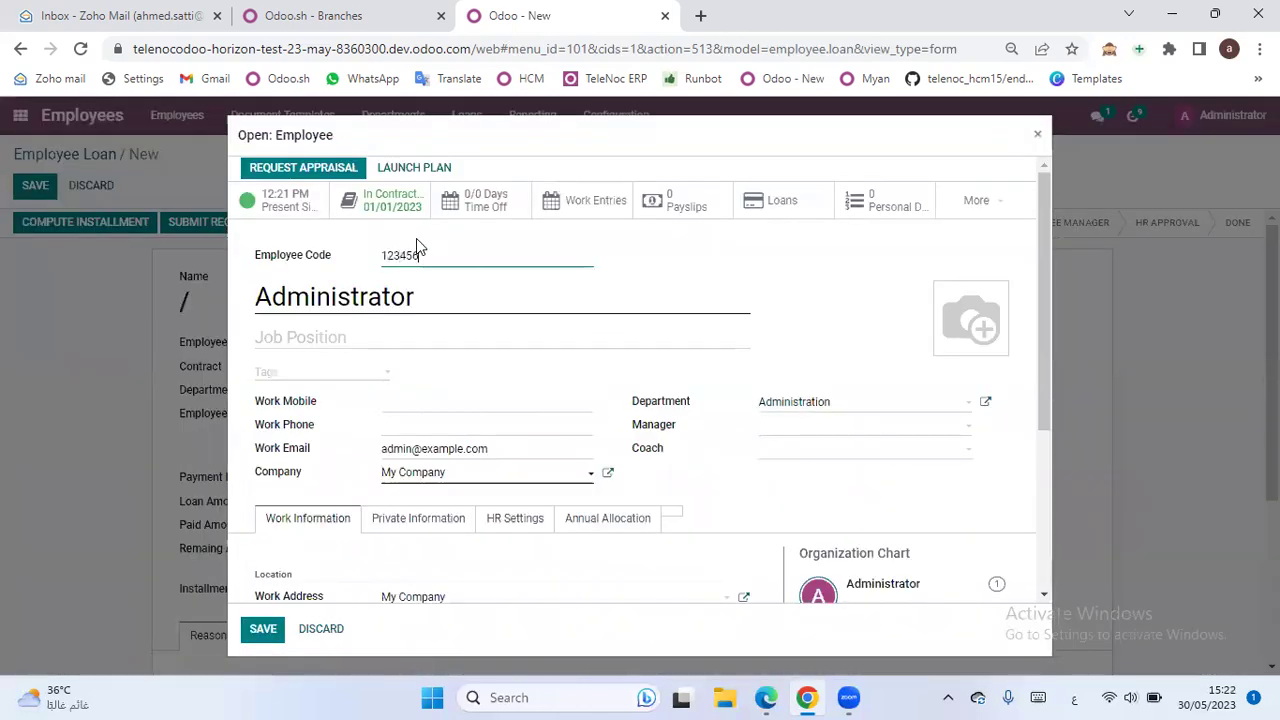
{"action": "left_click", "coordinate": [818, 432]}
{"action": "type", "text": "شي"}
{"action": "key", "text": "BackSpace"}
{"action": "key", "text": "BackSpace"}
{"action": "key", "text": "alt+shift"}
{"action": "type", "text": "admin"}
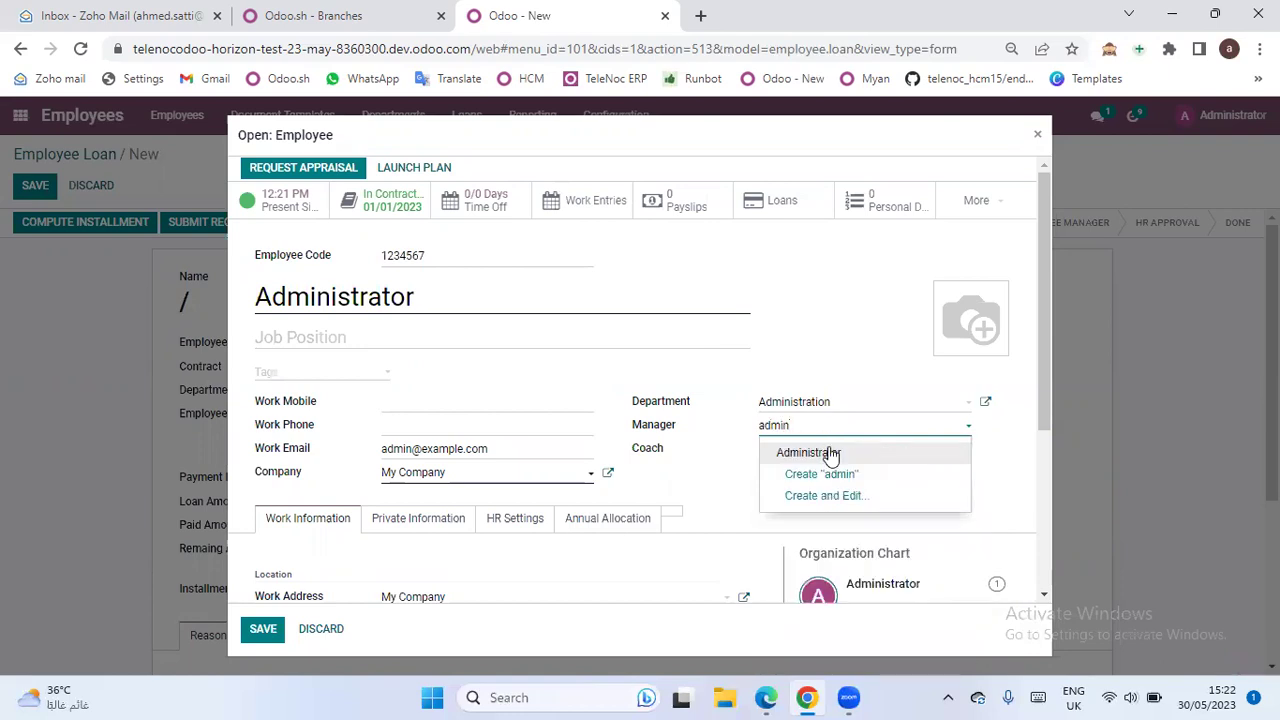
{"action": "left_click", "coordinate": [830, 455]}
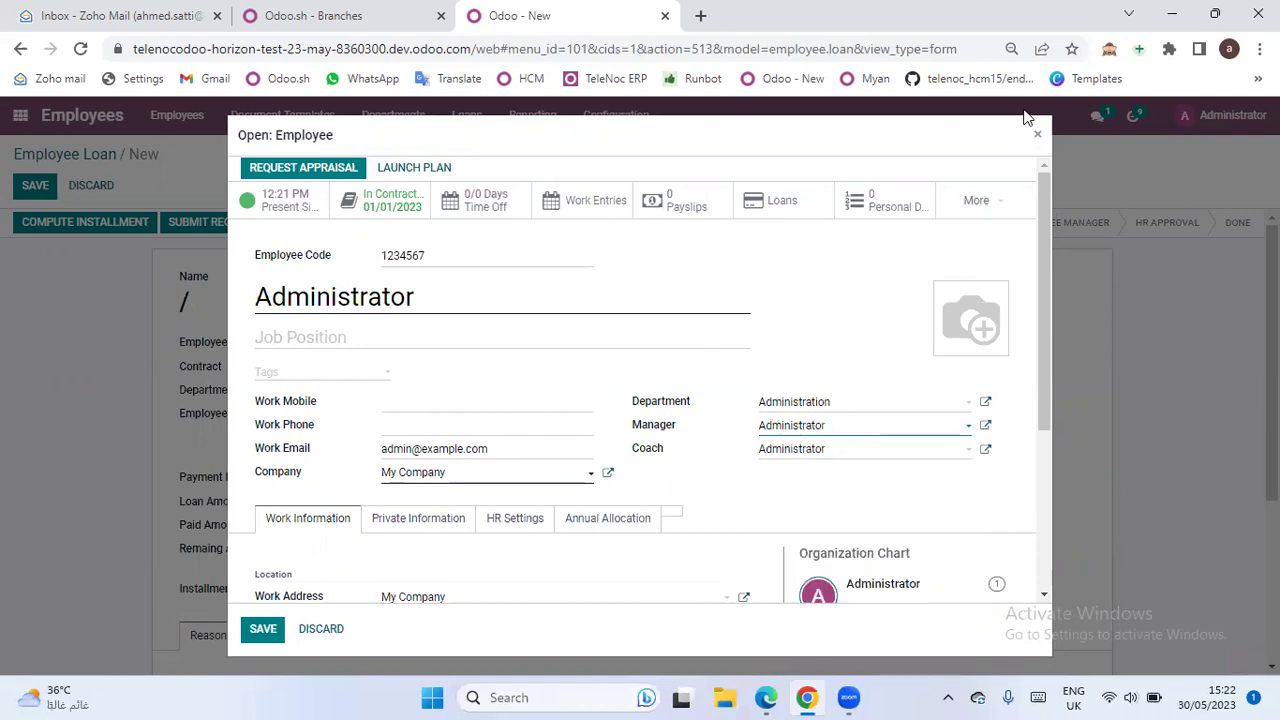
{"action": "left_click", "coordinate": [266, 636]}
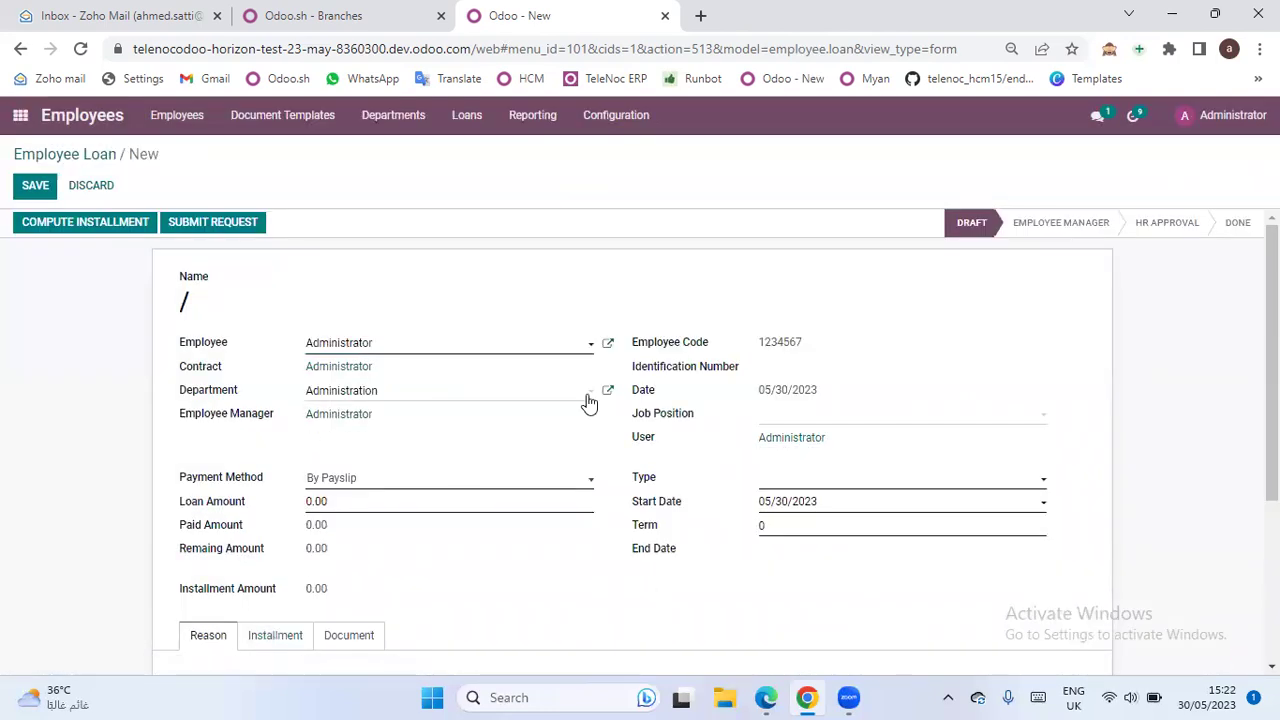
- Fill in the identification number in the linked employee's private information and save the record
{"action": "left_click", "coordinate": [608, 343]}
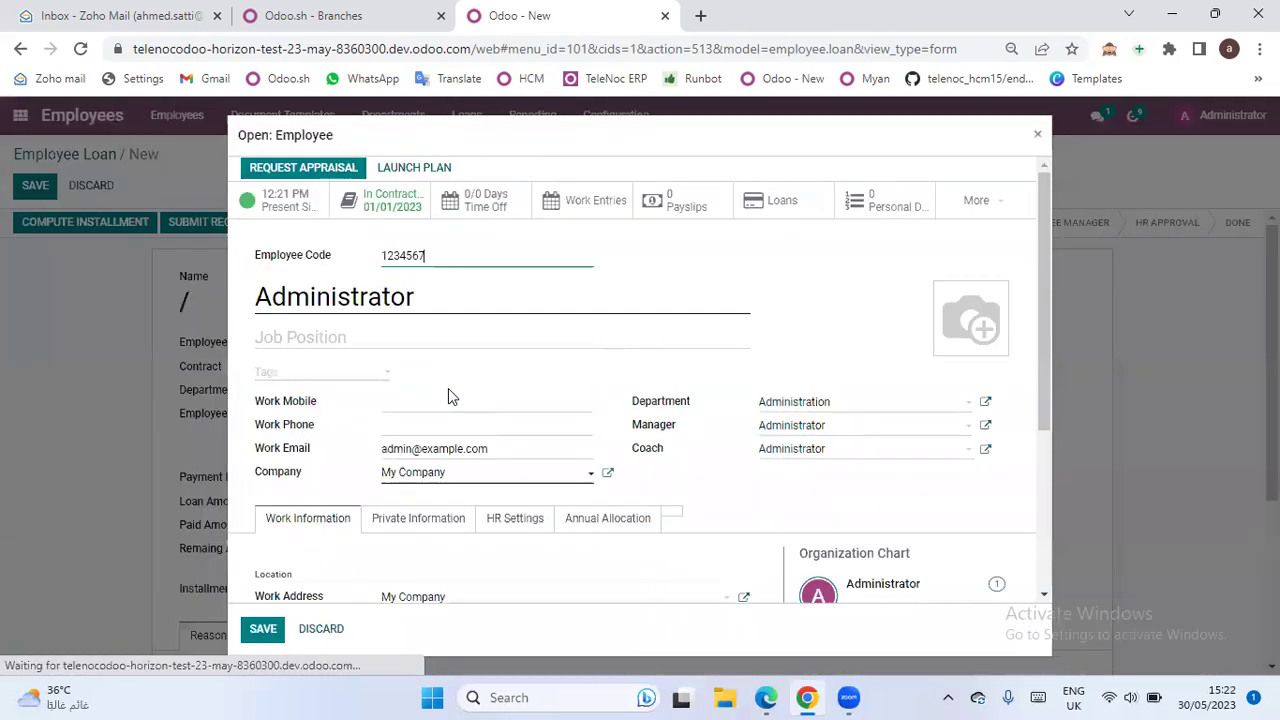
{"action": "left_click", "coordinate": [416, 520]}
{"action": "scroll", "coordinate": [806, 334], "scroll_direction": "down", "scroll_amount": 3}
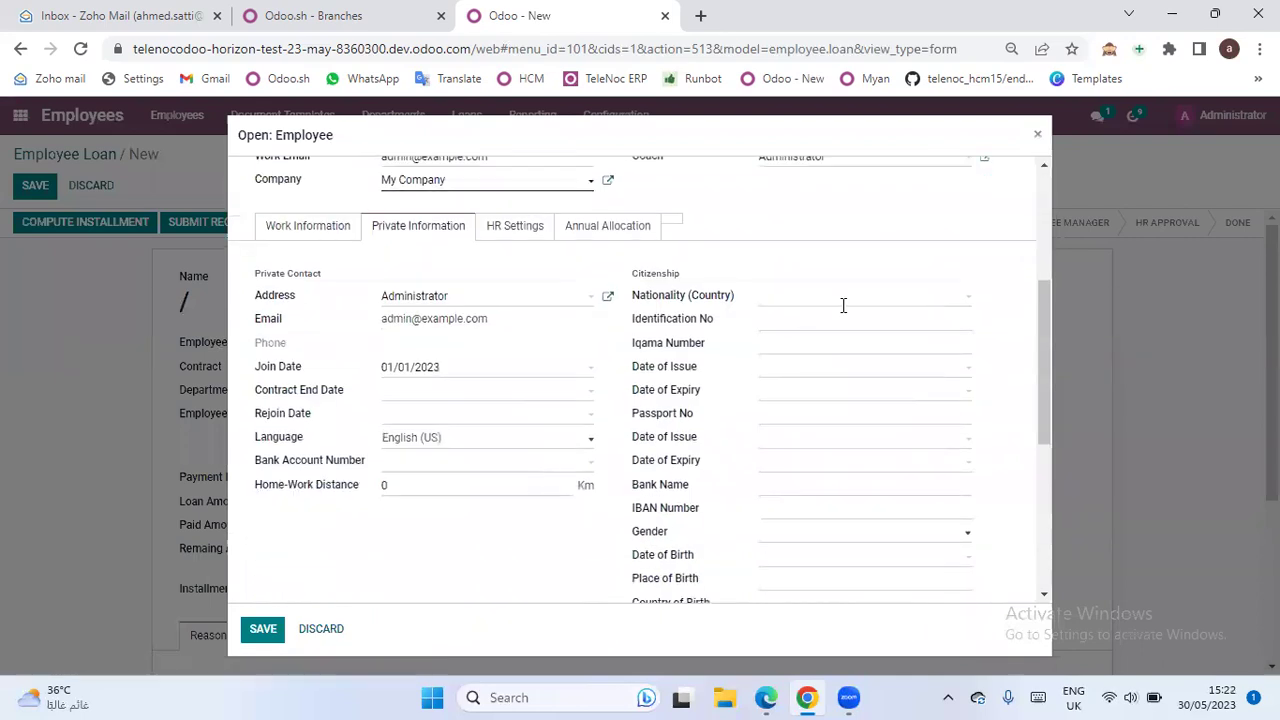
{"action": "left_click", "coordinate": [845, 318]}
{"action": "type", "text": "12345677654"}
{"action": "left_click", "coordinate": [263, 628]}
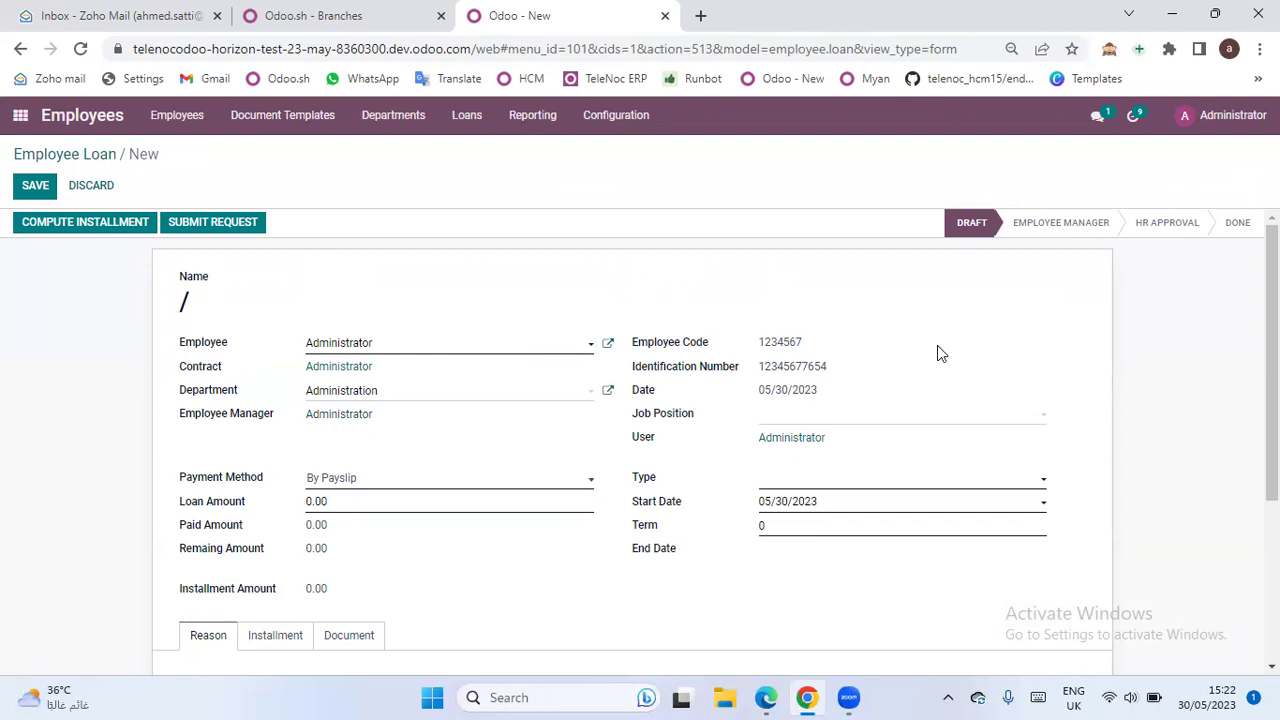
- Set the linked employee's payroll job position to ADMIN OFFICER in the HR settings and save the record
{"action": "left_click", "coordinate": [609, 345]}
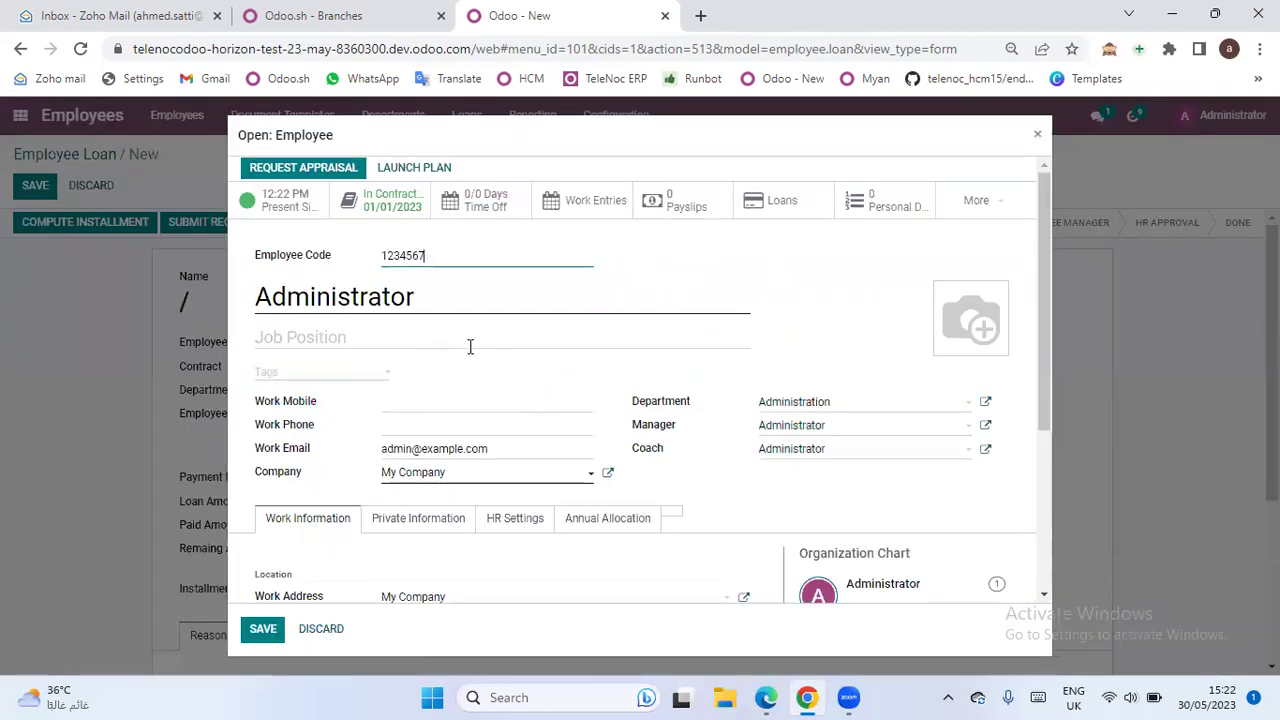
{"action": "left_click", "coordinate": [515, 522]}
{"action": "scroll", "coordinate": [530, 530], "scroll_direction": "down", "scroll_amount": 2}
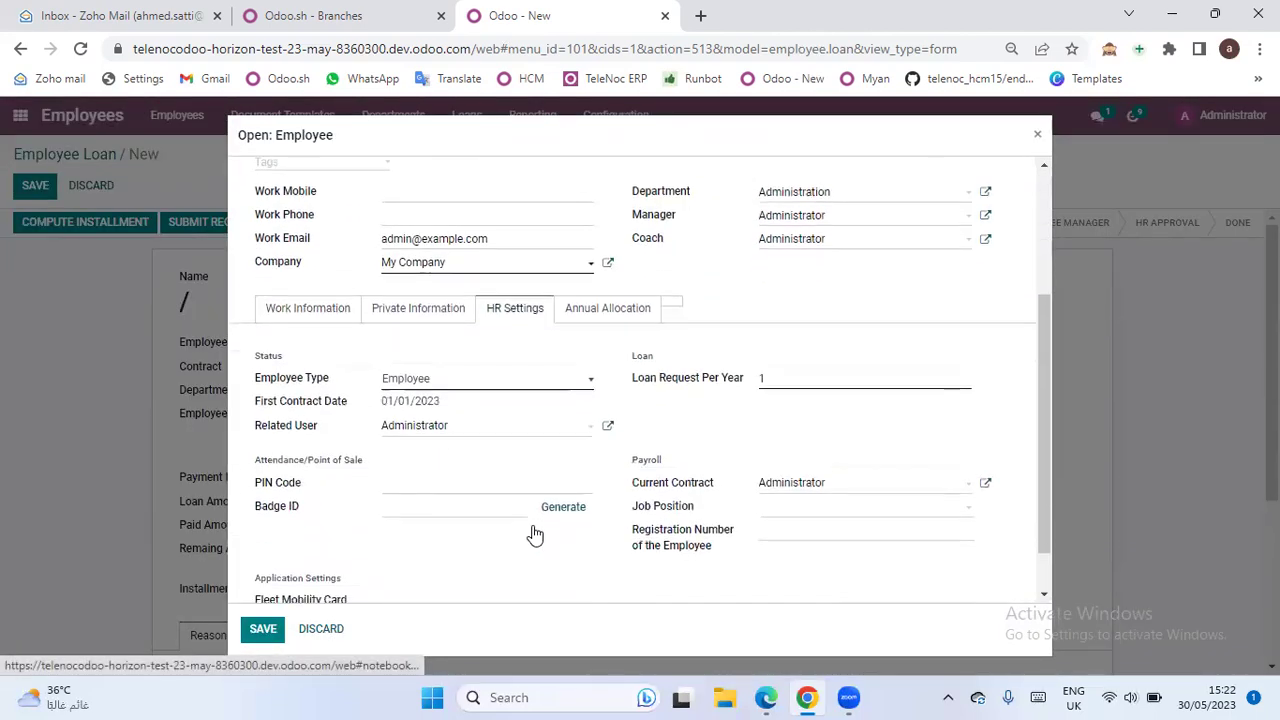
{"action": "left_click", "coordinate": [845, 510]}
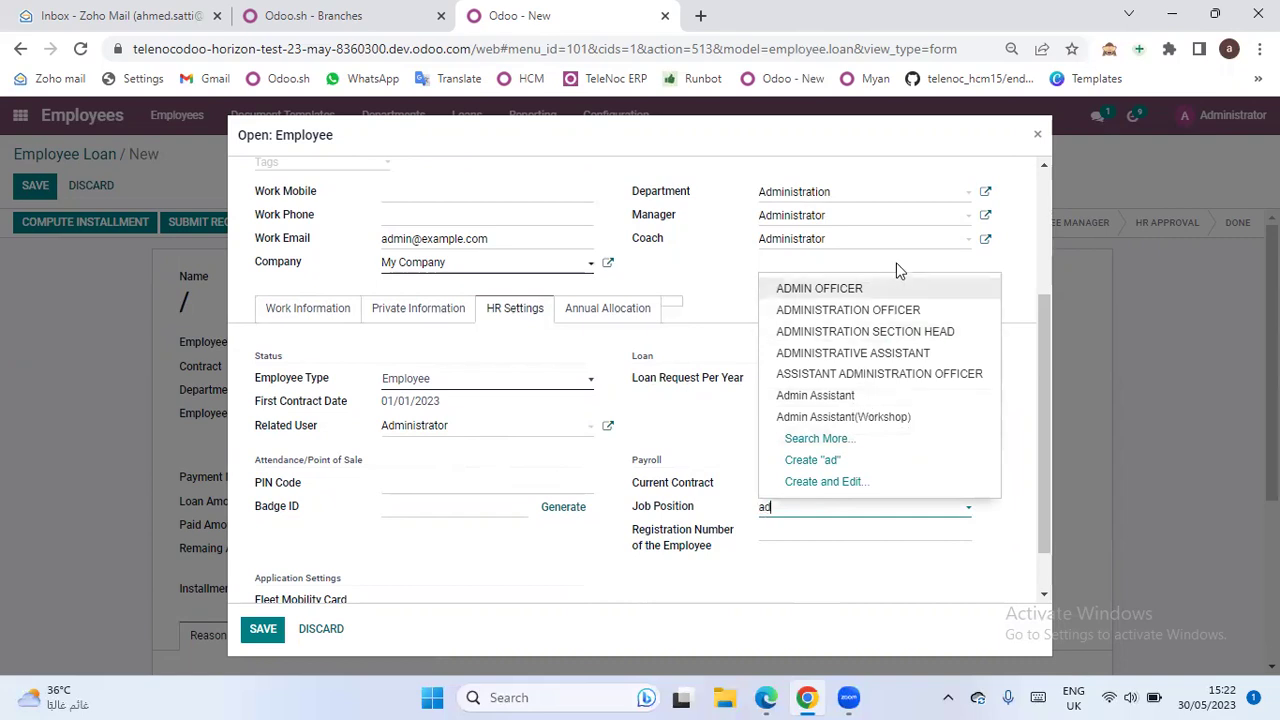
{"action": "left_click", "coordinate": [895, 290]}
{"action": "left_click", "coordinate": [263, 628]}
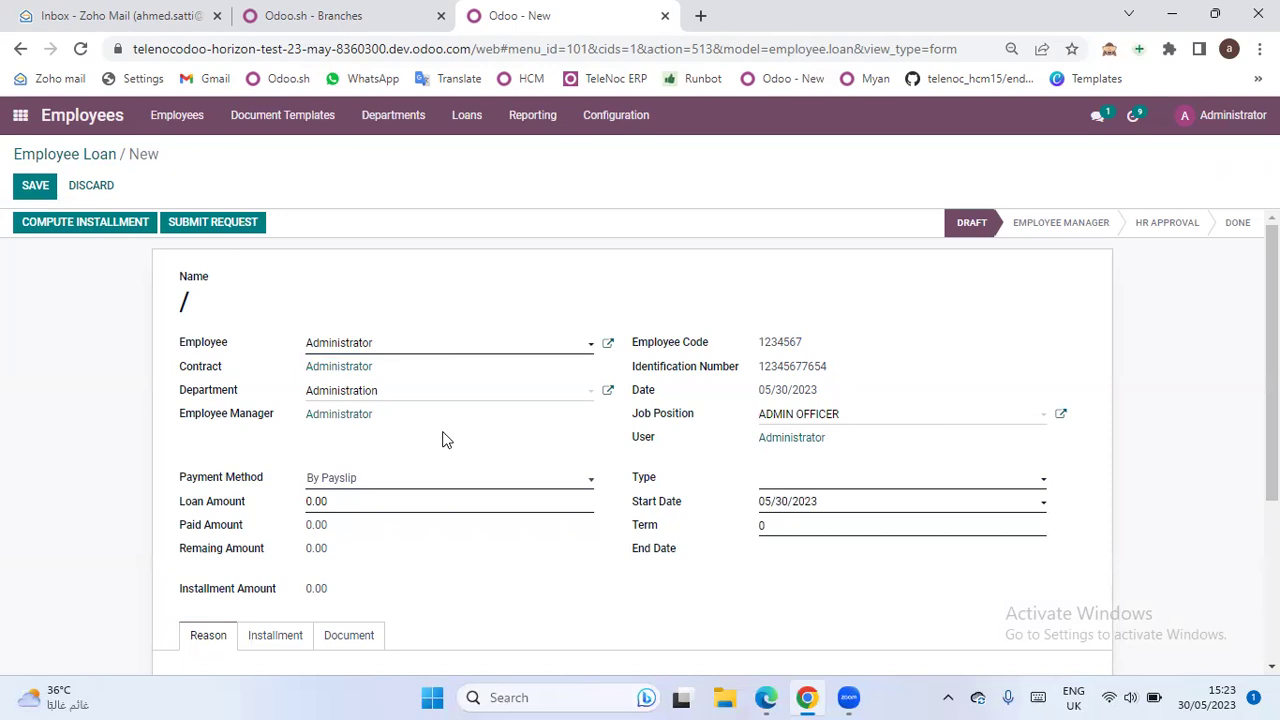
- Set the loan's type to personal loans and its loan amount to 60000
{"action": "scroll", "coordinate": [447, 440], "scroll_direction": "down", "scroll_amount": 1}
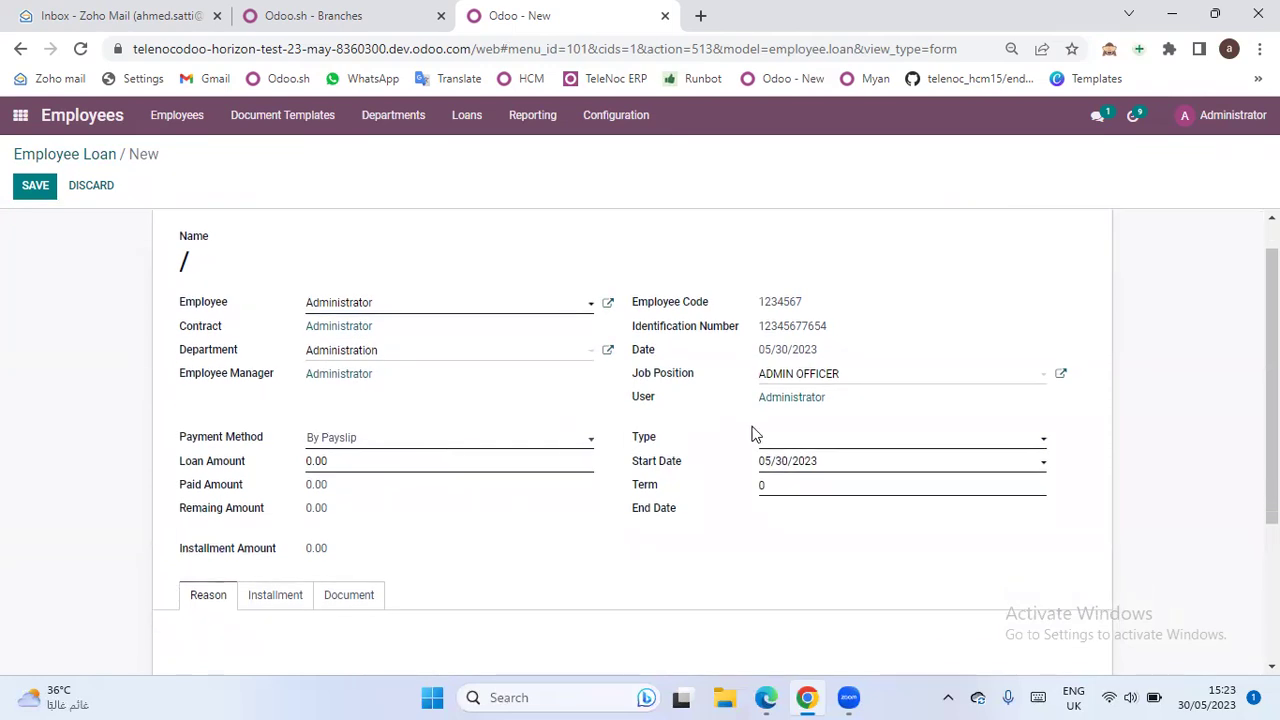
{"action": "left_click", "coordinate": [800, 440]}
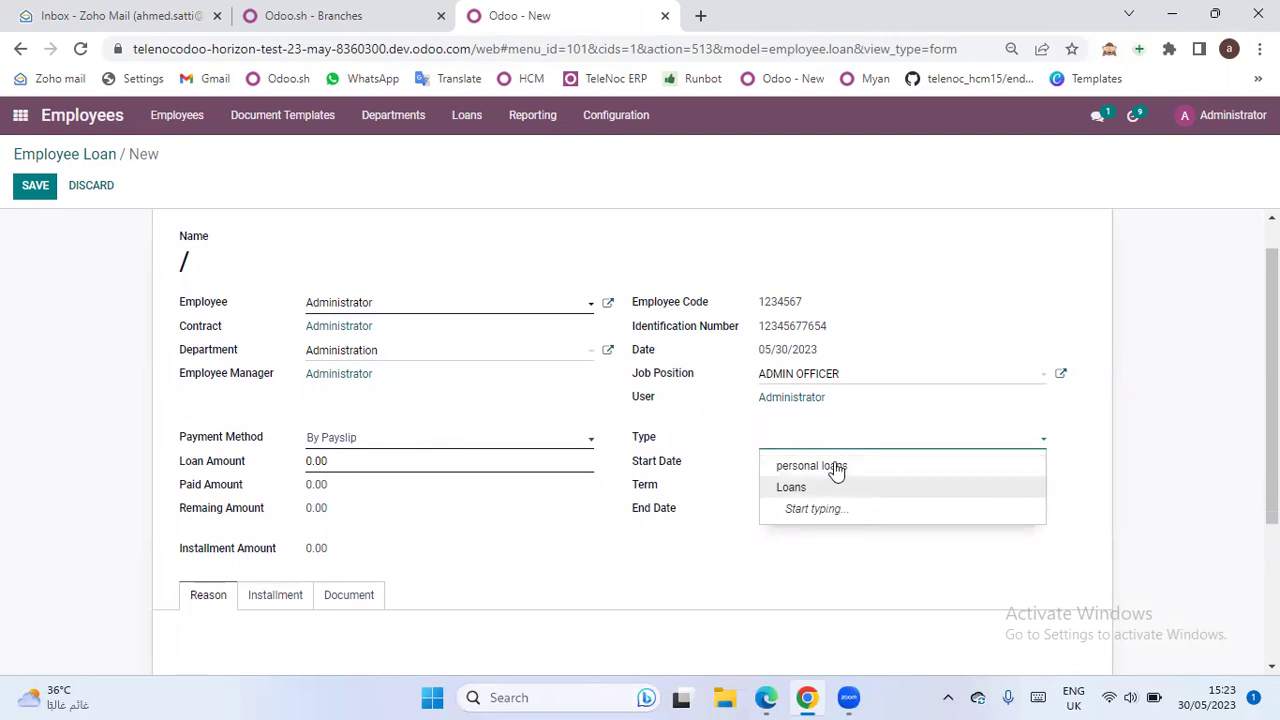
{"action": "left_click", "coordinate": [837, 470]}
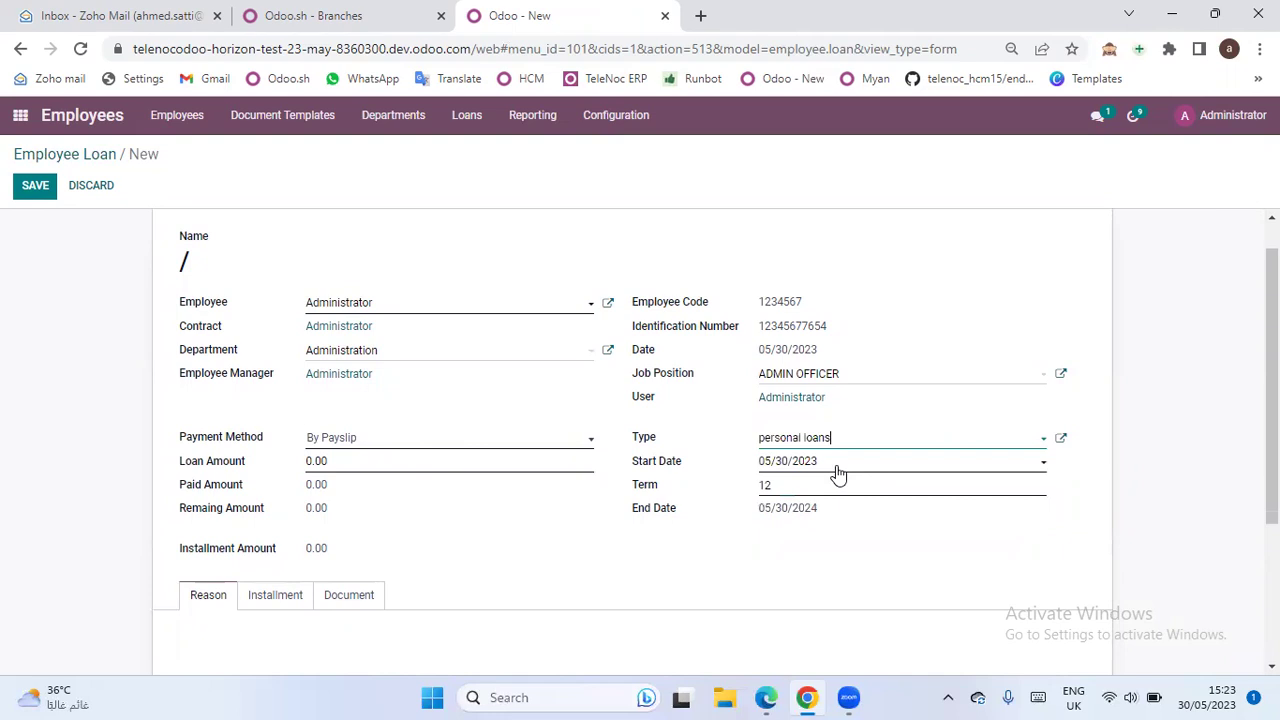
{"action": "left_click", "coordinate": [390, 460]}
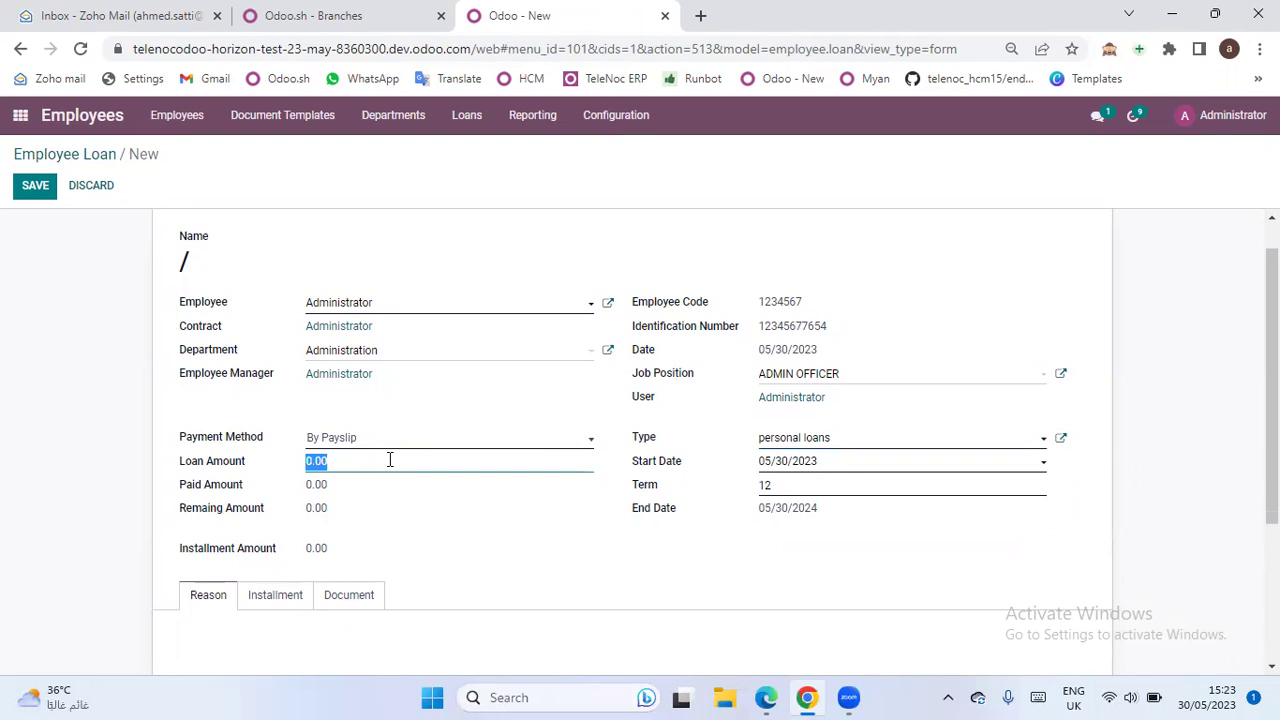
{"action": "type", "text": "60000"}
{"action": "left_click", "coordinate": [489, 516]}
{"action": "scroll", "coordinate": [489, 516], "scroll_direction": "up", "scroll_amount": 1}
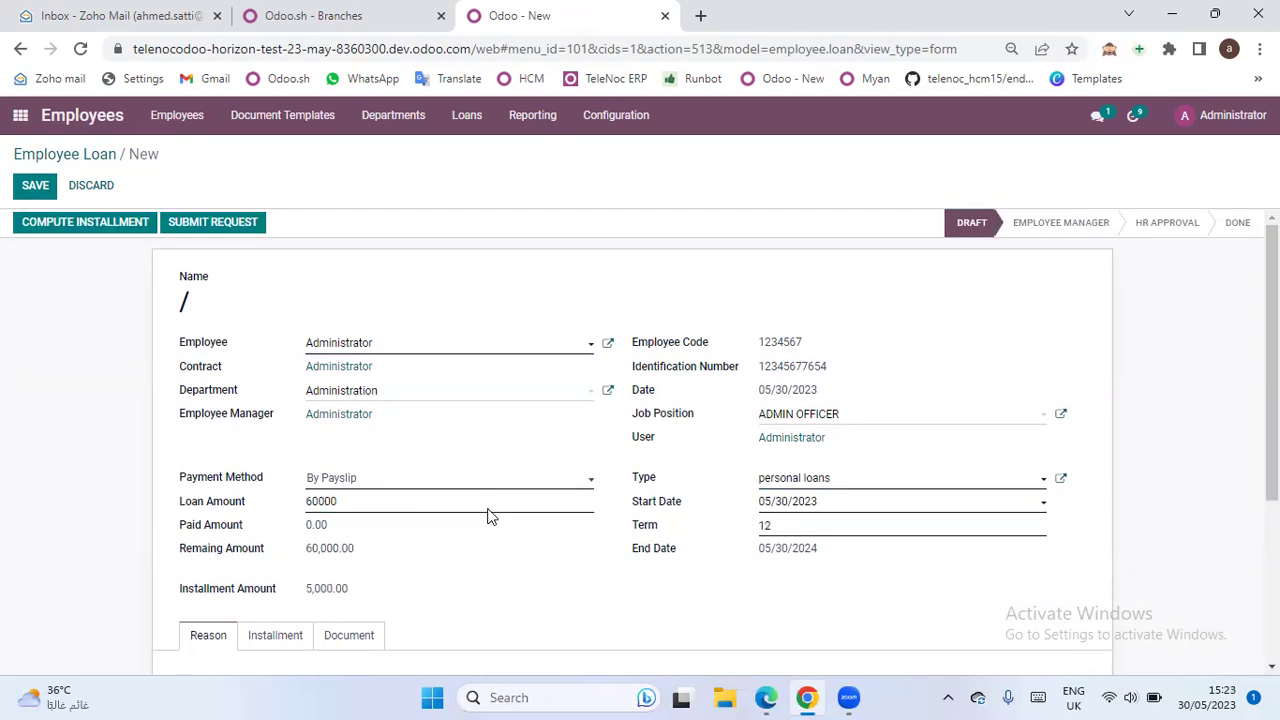
- Re-enter the loan's term as 12
{"action": "left_click", "coordinate": [790, 525]}
{"action": "type", "text": "0"}
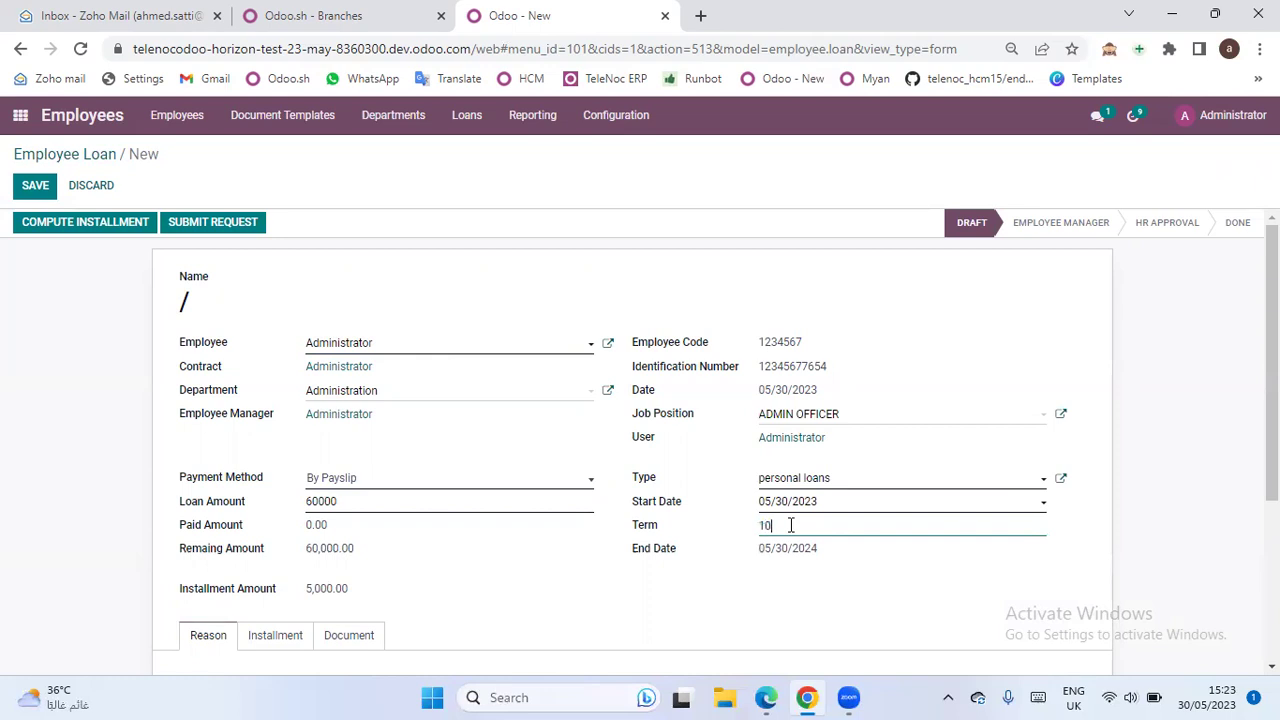
{"action": "key", "text": "BackSpace"}
{"action": "type", "text": "2"}
- Check the settings of the personal loans type and try to compute the loan's installments
{"action": "left_click", "coordinate": [1066, 486]}
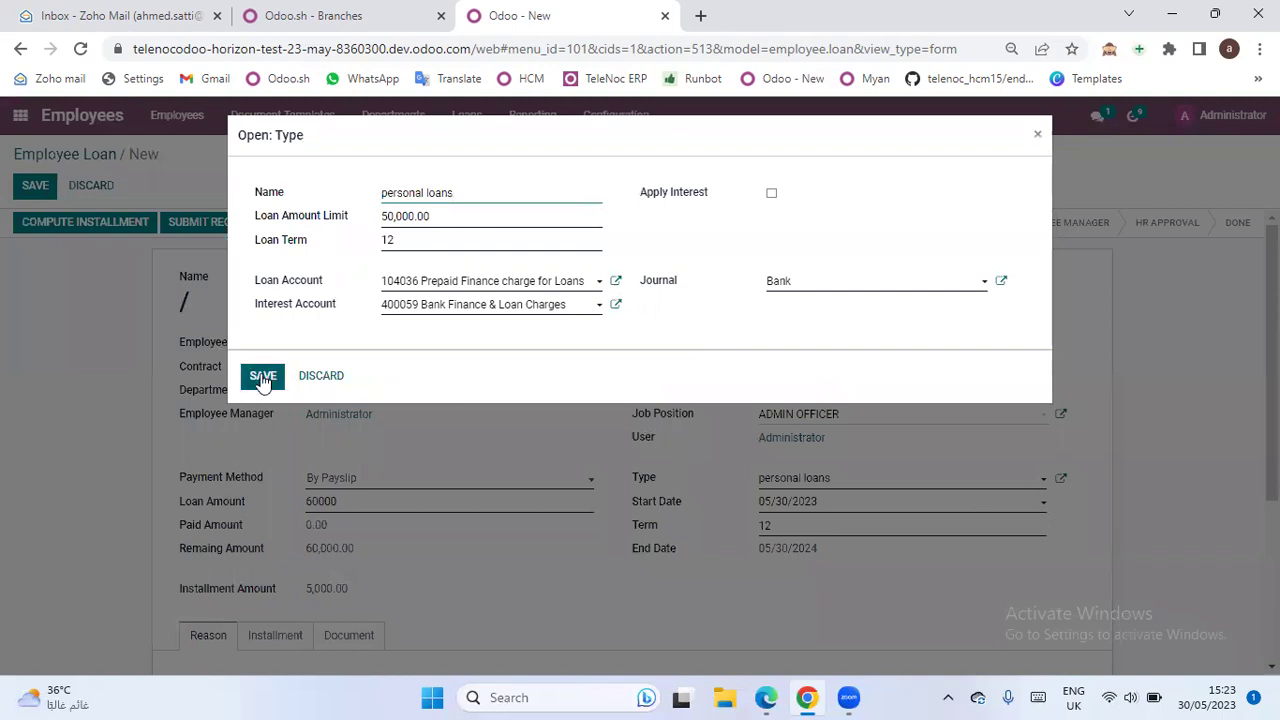
{"action": "left_click", "coordinate": [262, 378]}
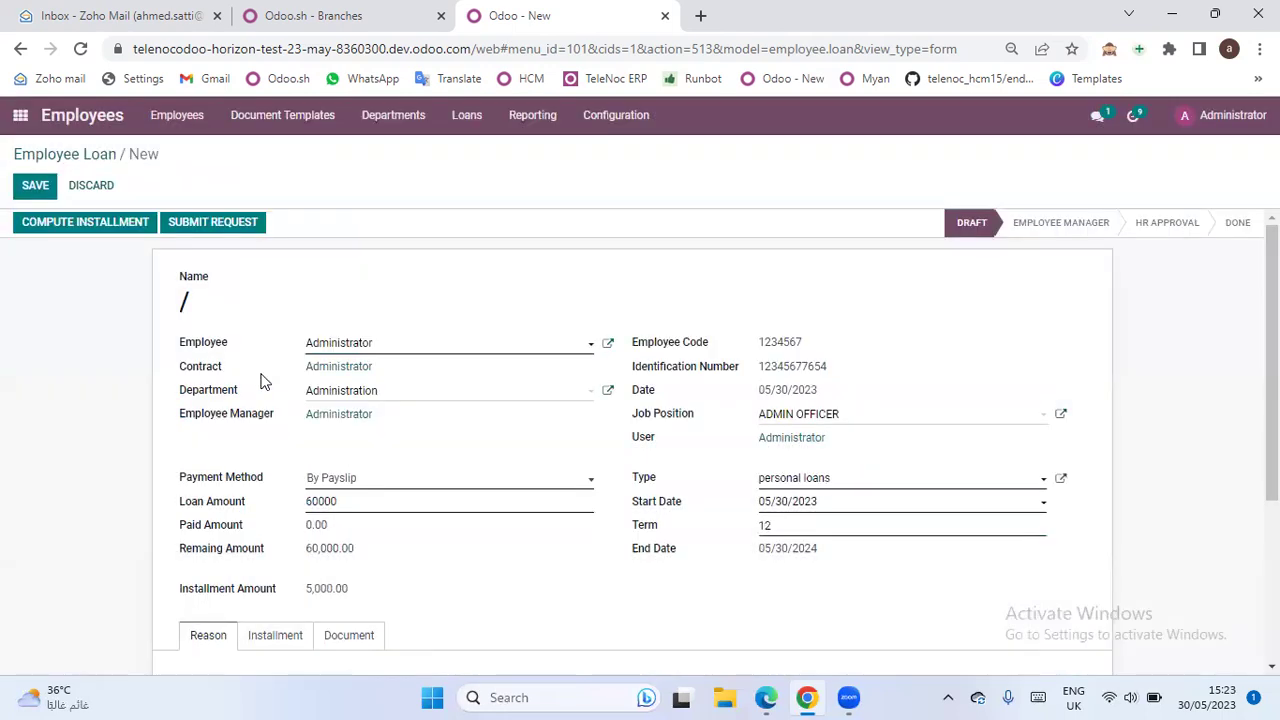
{"action": "left_click", "coordinate": [127, 230]}
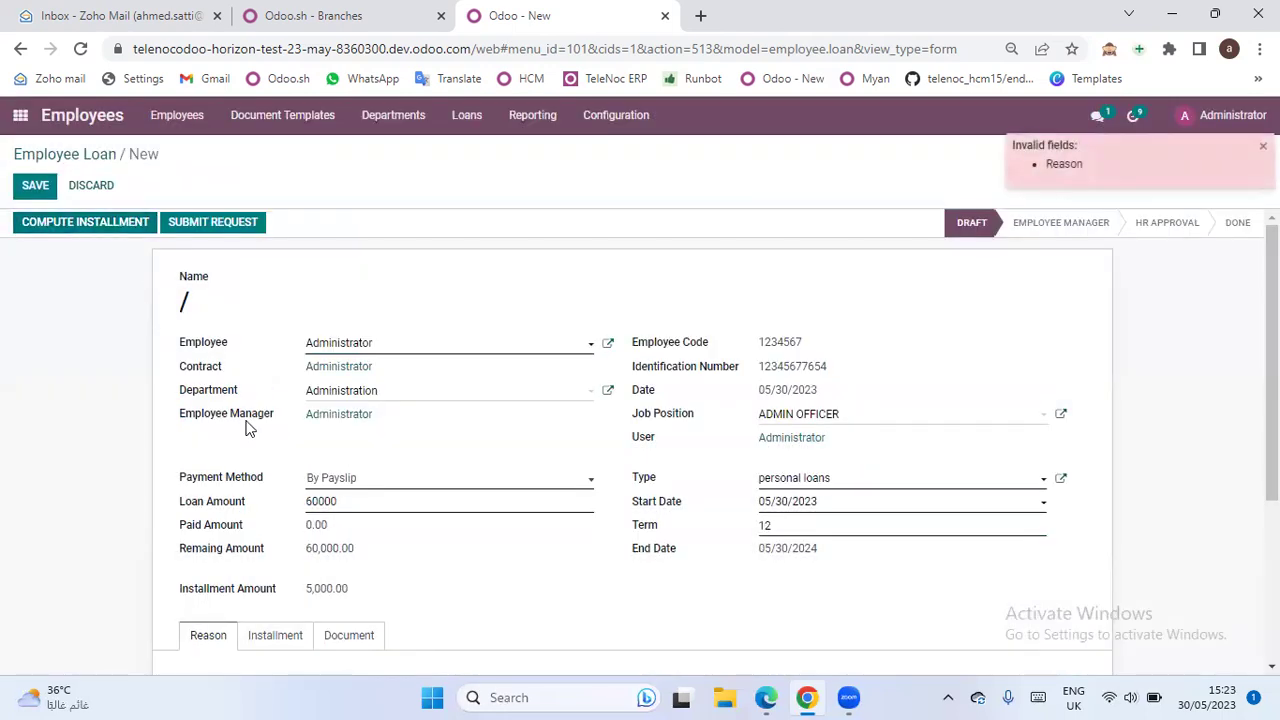
- Enter "test" as the loan's reason and try to compute the installments
{"action": "scroll", "coordinate": [247, 425], "scroll_direction": "down", "scroll_amount": 4}
{"action": "left_click", "coordinate": [316, 499]}
{"action": "type", "text": "test"}
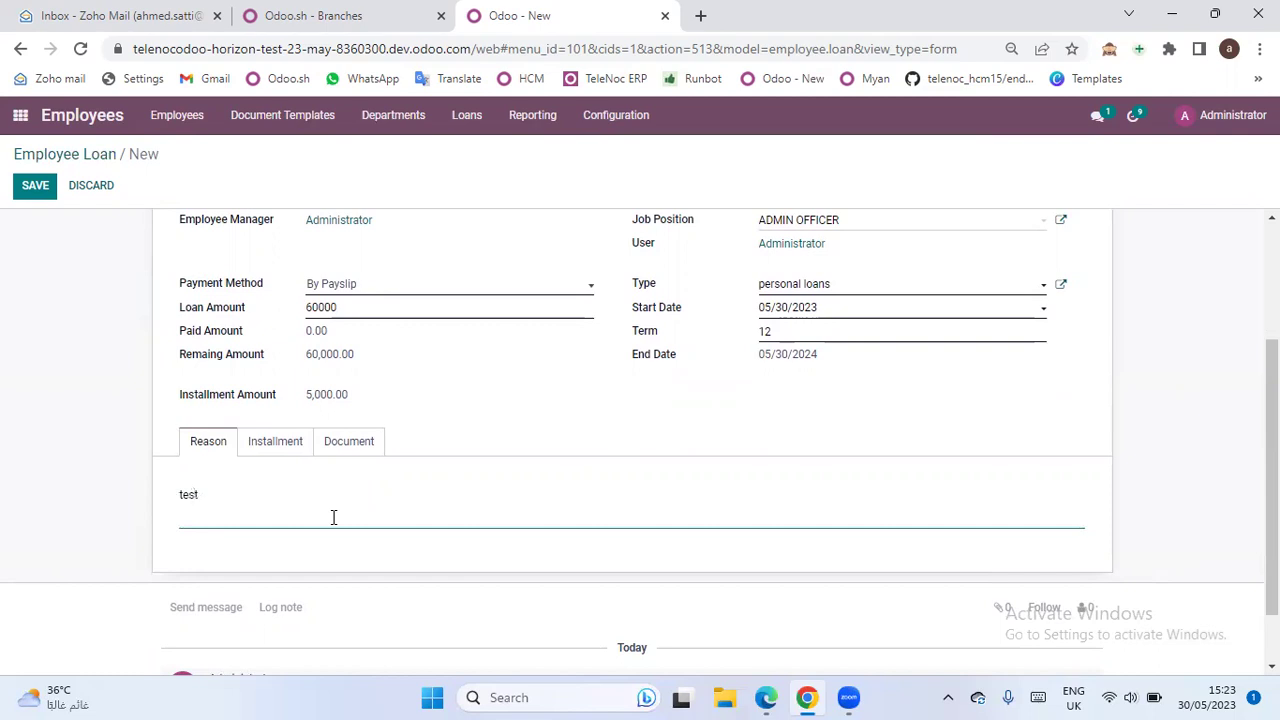
{"action": "scroll", "coordinate": [334, 517], "scroll_direction": "up", "scroll_amount": 4}
{"action": "left_click", "coordinate": [109, 226]}
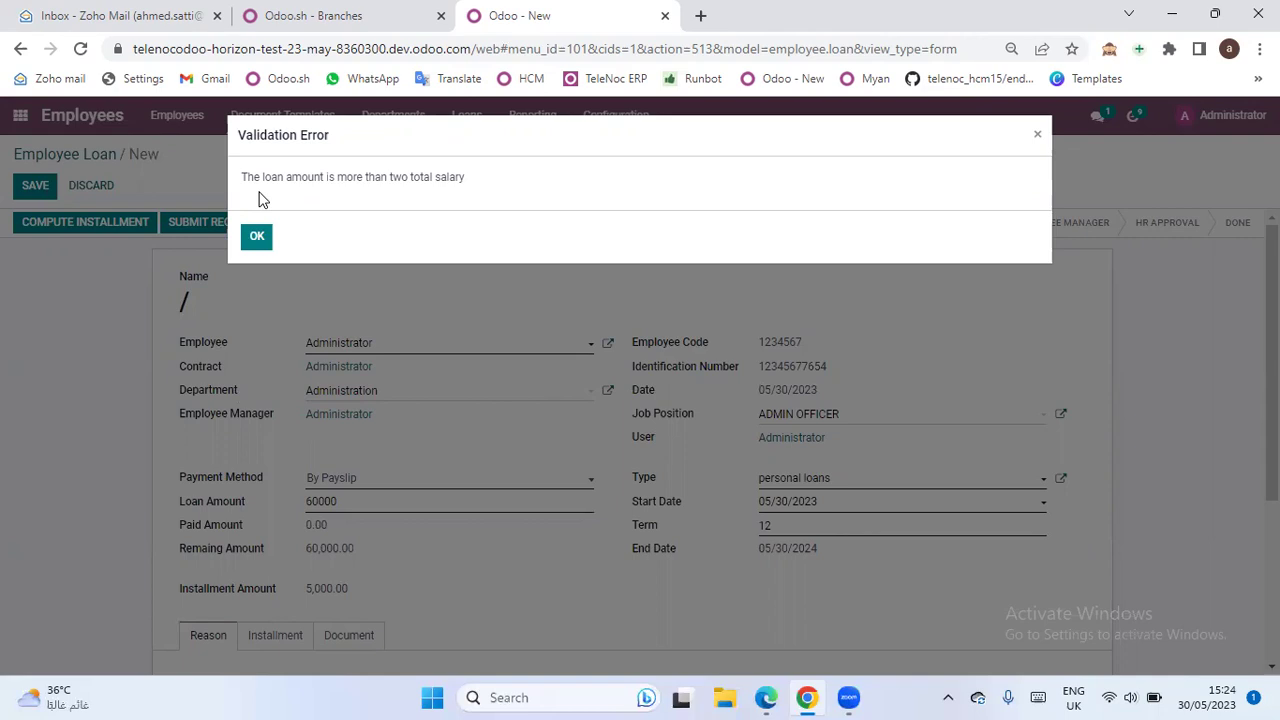
{"action": "left_click", "coordinate": [254, 236]}
- Set the loan amount to 5000 and pick 05/30/2023 as the start date
{"action": "left_click", "coordinate": [374, 505]}
{"action": "type", "text": "5000"}
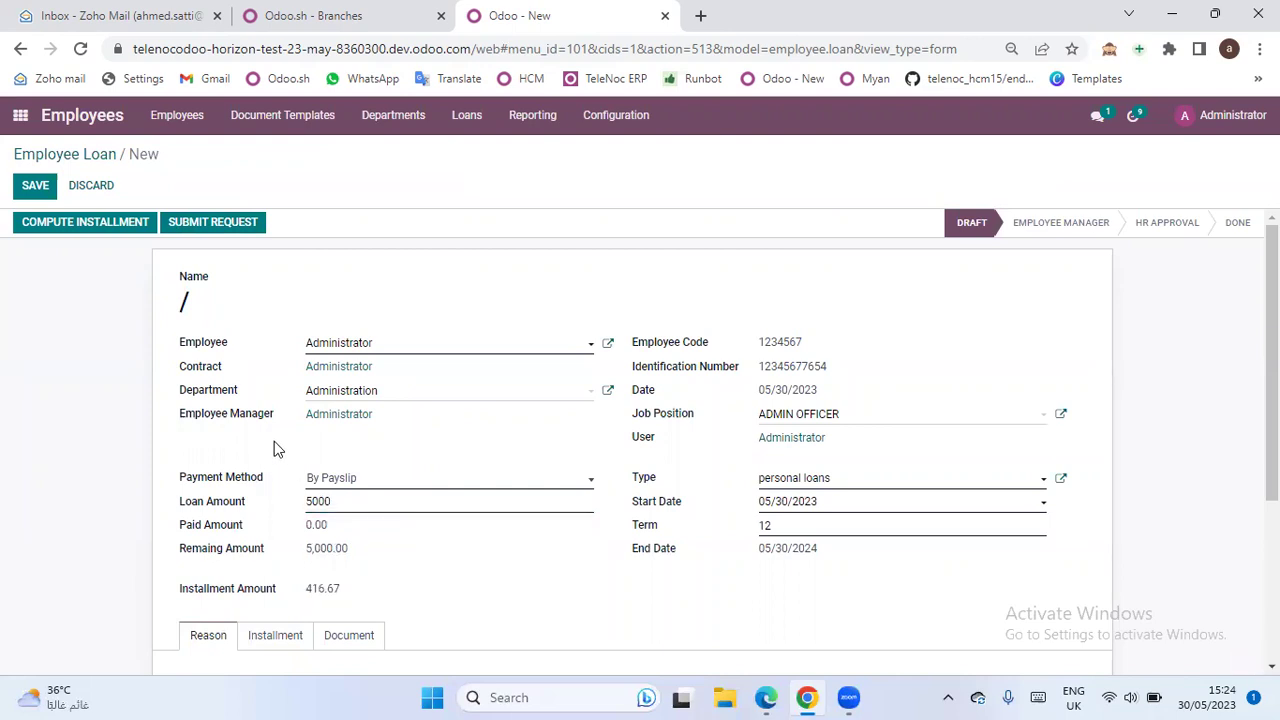
{"action": "left_click", "coordinate": [798, 511]}
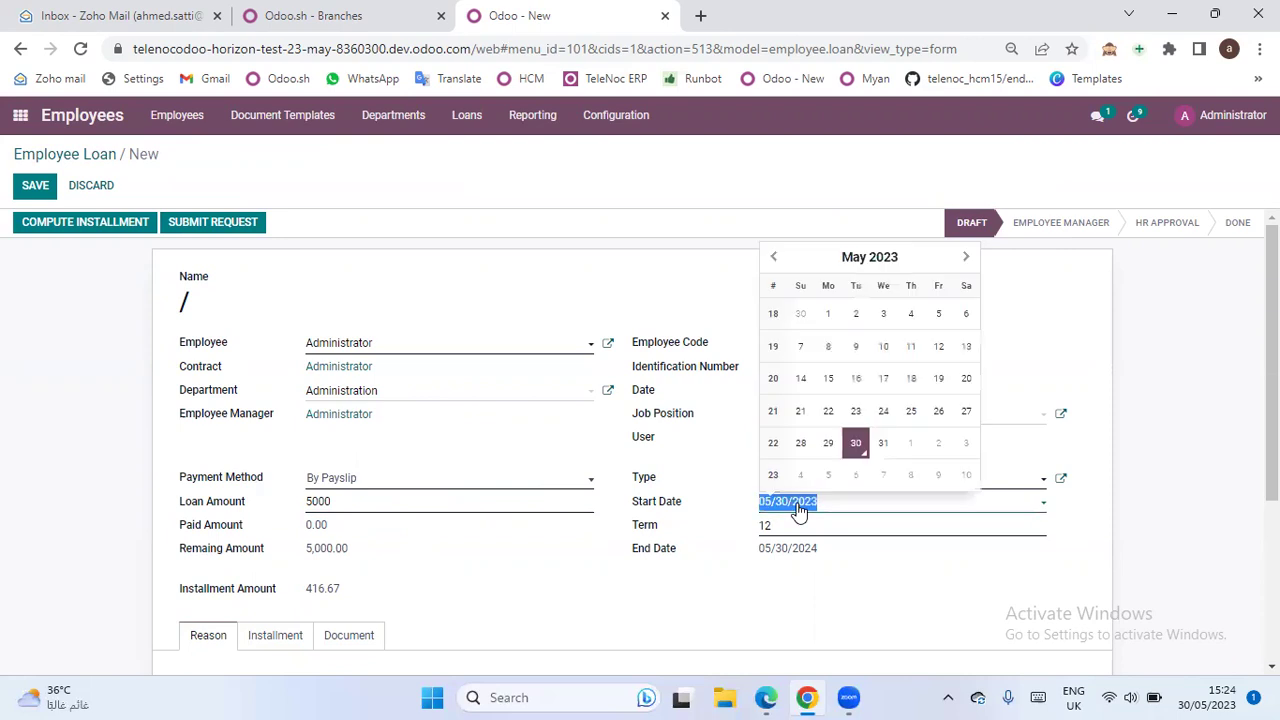
{"action": "left_click", "coordinate": [853, 444]}
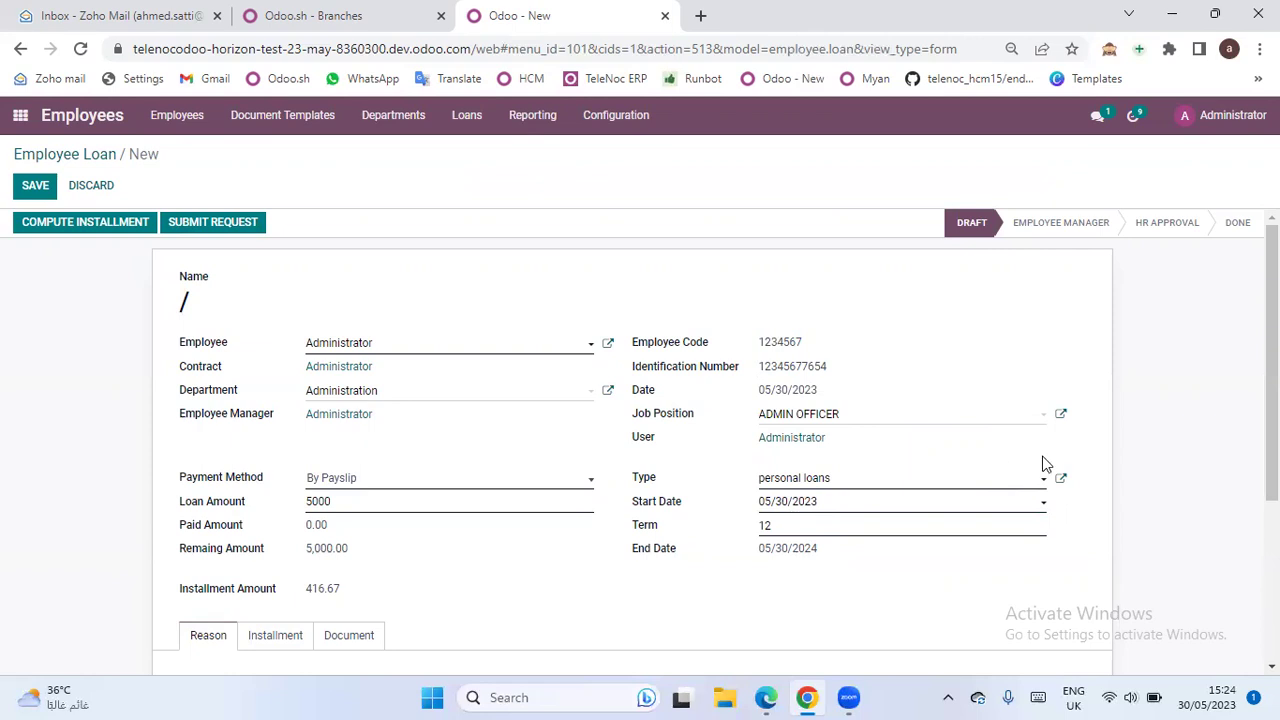
- Set the loan term of the personal loans type to 0 and save the type
{"action": "left_click", "coordinate": [1058, 481]}
{"action": "left_click", "coordinate": [449, 240]}
{"action": "double_click", "coordinate": [449, 240]}
{"action": "type", "text": "0"}
{"action": "left_click", "coordinate": [262, 375]}
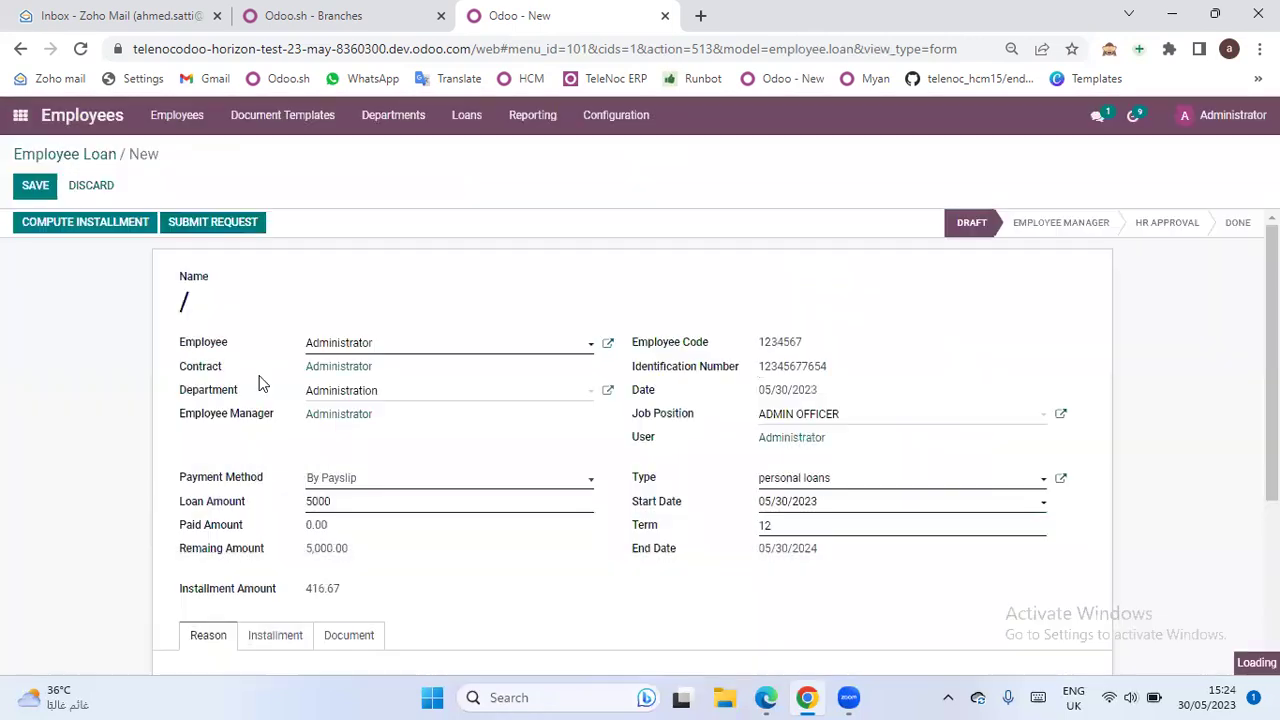
{"action": "double_click", "coordinate": [810, 525]}
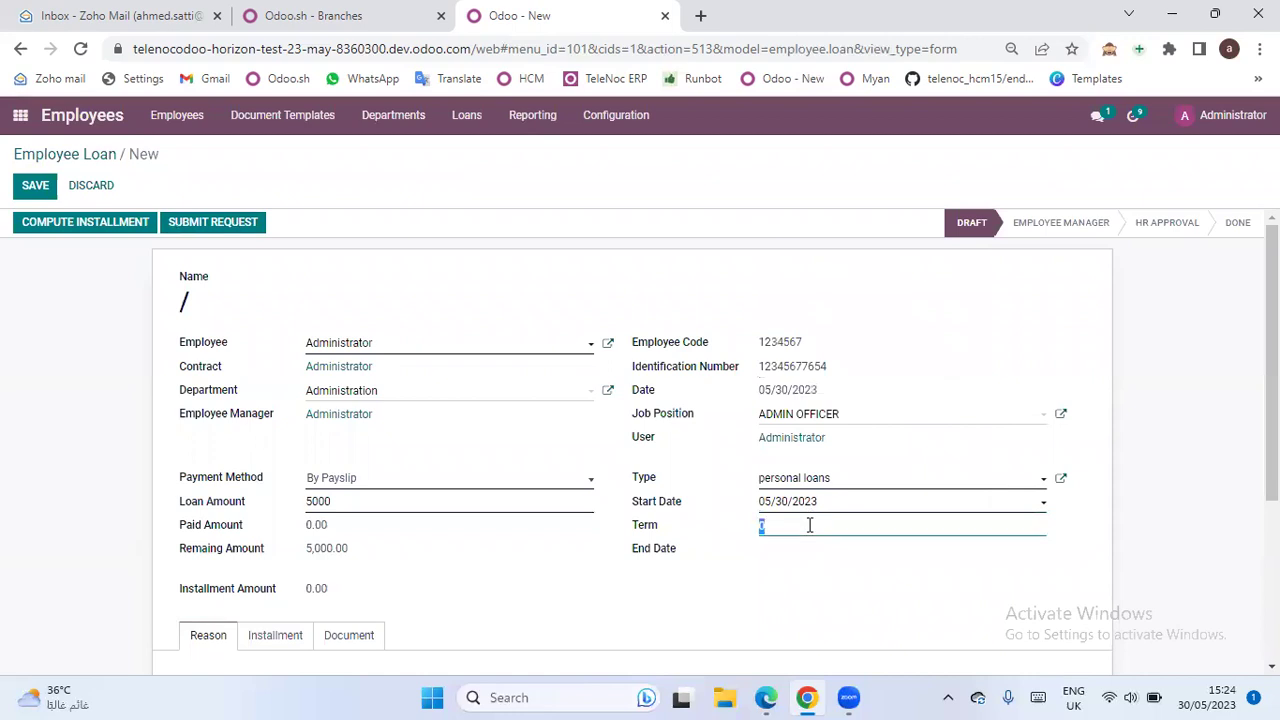
{"action": "left_click", "coordinate": [810, 525]}
{"action": "double_click", "coordinate": [810, 528]}
- Set the loan term of the personal loans type to 6 and save the type
{"action": "left_click", "coordinate": [1061, 478]}
{"action": "left_click", "coordinate": [427, 238]}
{"action": "type", "text": "1"}
{"action": "key", "text": "BackSpace"}
{"action": "type", "text": "6"}
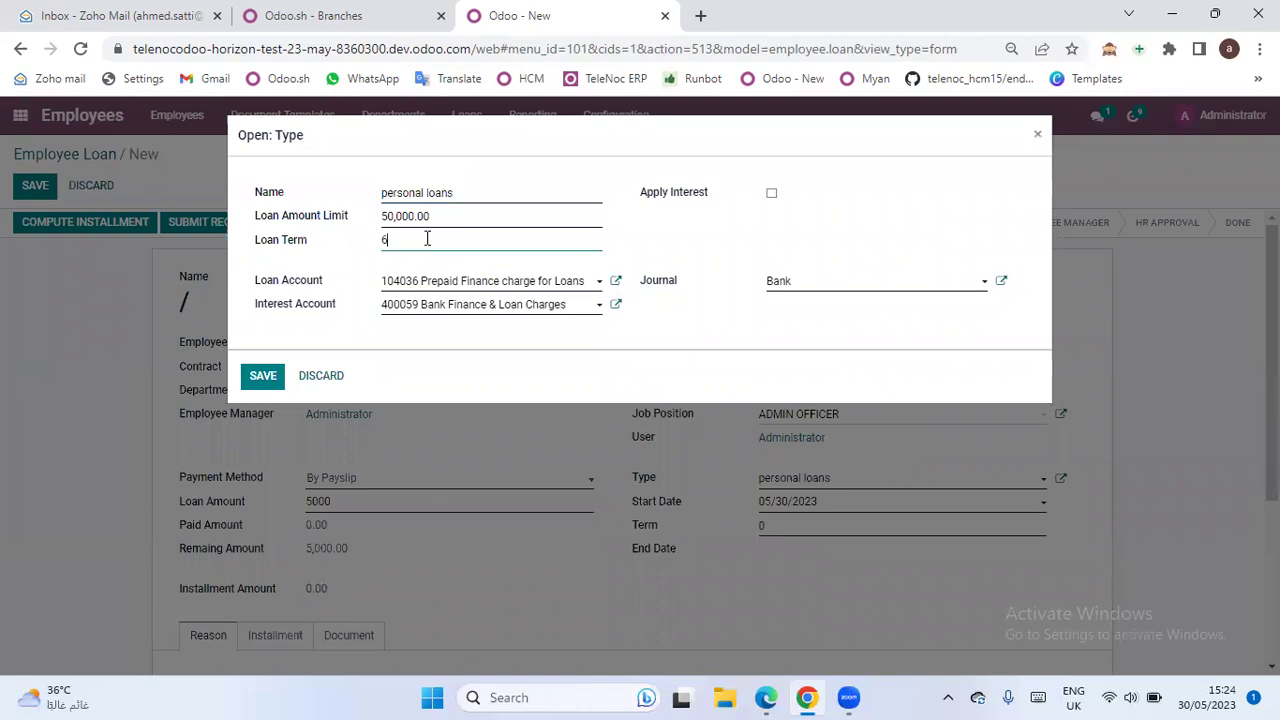
{"action": "left_click", "coordinate": [262, 375]}
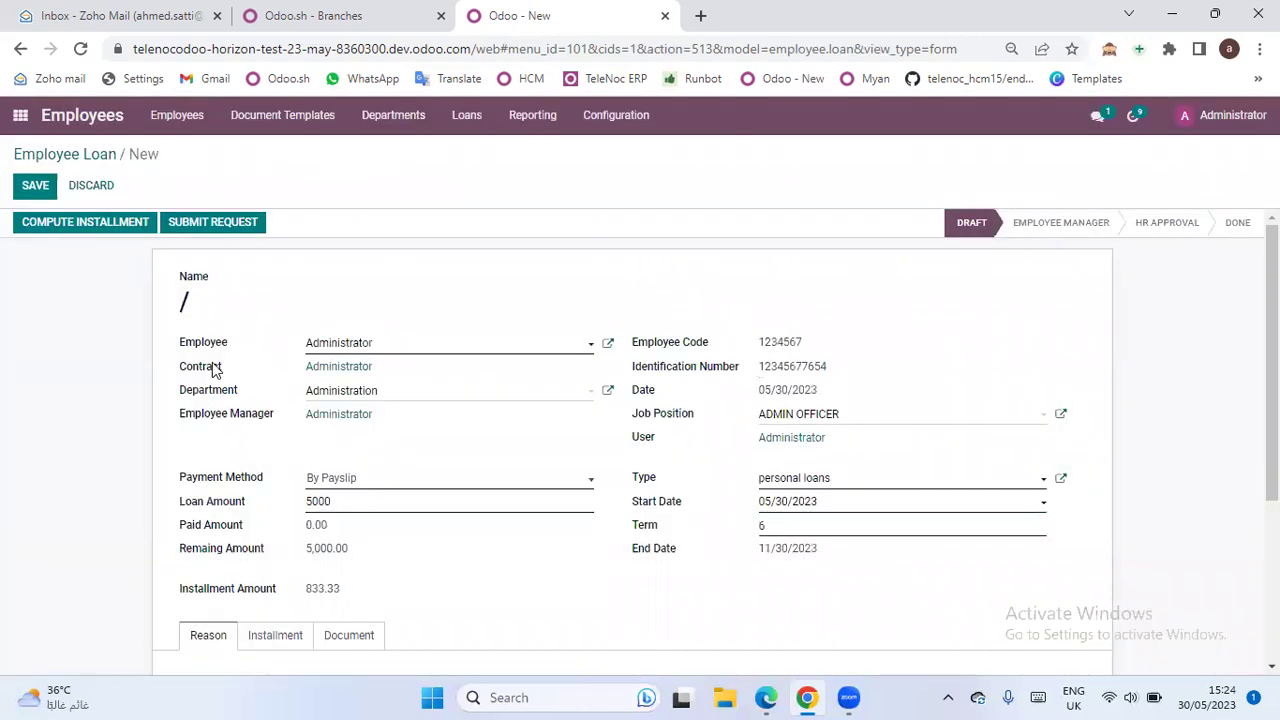
- Compute the loan's installments and review the resulting installment schedule
{"action": "left_click", "coordinate": [97, 229]}
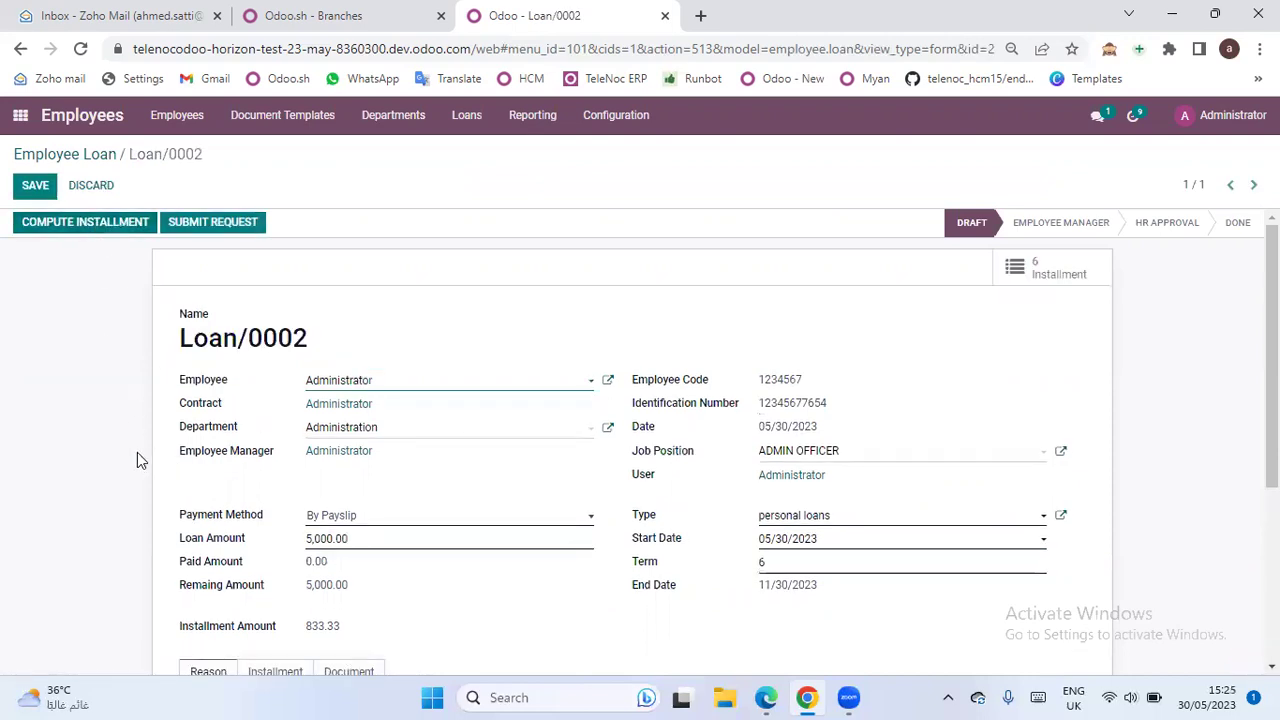
{"action": "scroll", "coordinate": [137, 452], "scroll_direction": "down", "scroll_amount": 3}
{"action": "left_click", "coordinate": [277, 434]}
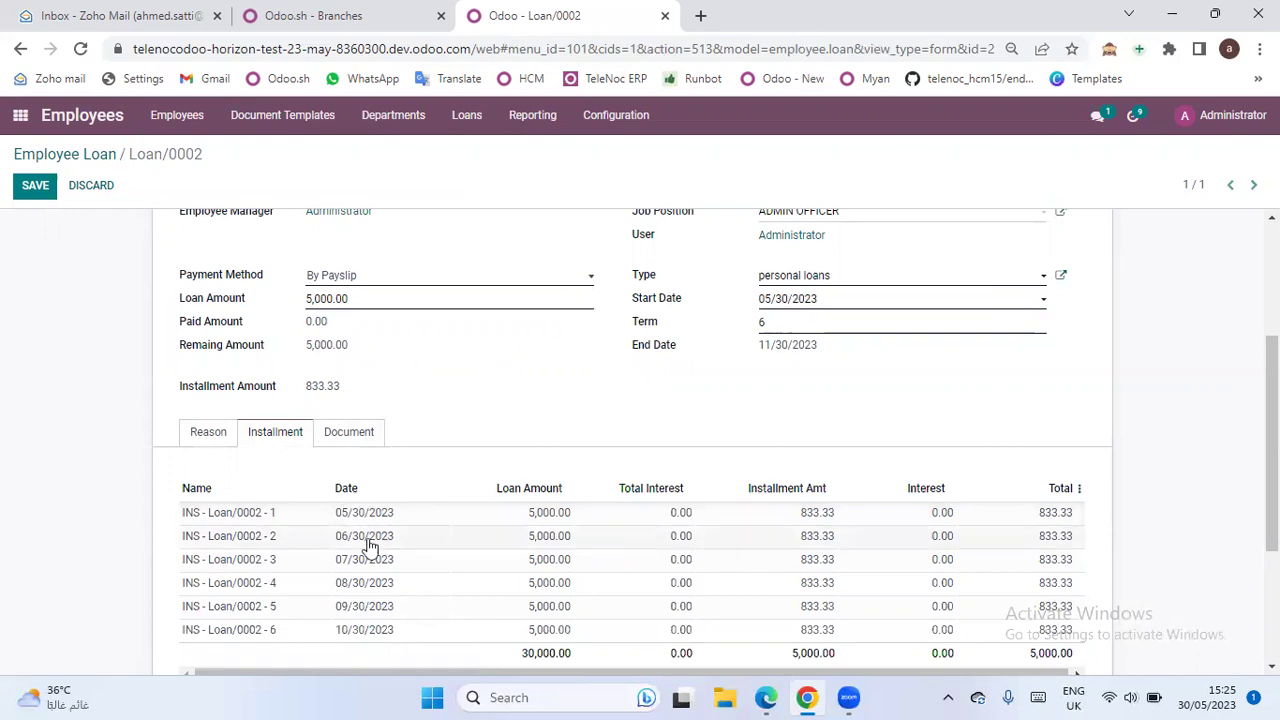
{"action": "scroll", "coordinate": [568, 532], "scroll_direction": "down", "scroll_amount": 1}
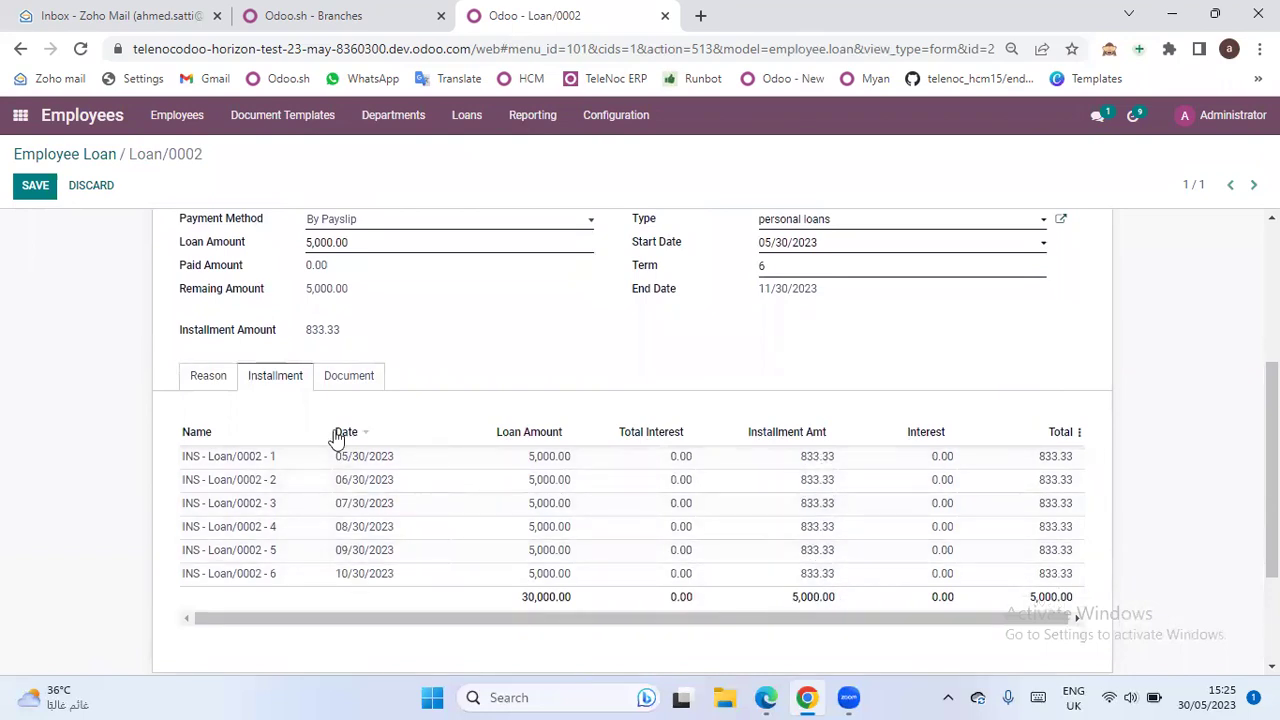
- Submit the loan request to the employee manager and reload the page for the approval options
{"action": "scroll", "coordinate": [71, 329], "scroll_direction": "up", "scroll_amount": 3}
{"action": "left_click", "coordinate": [230, 228]}
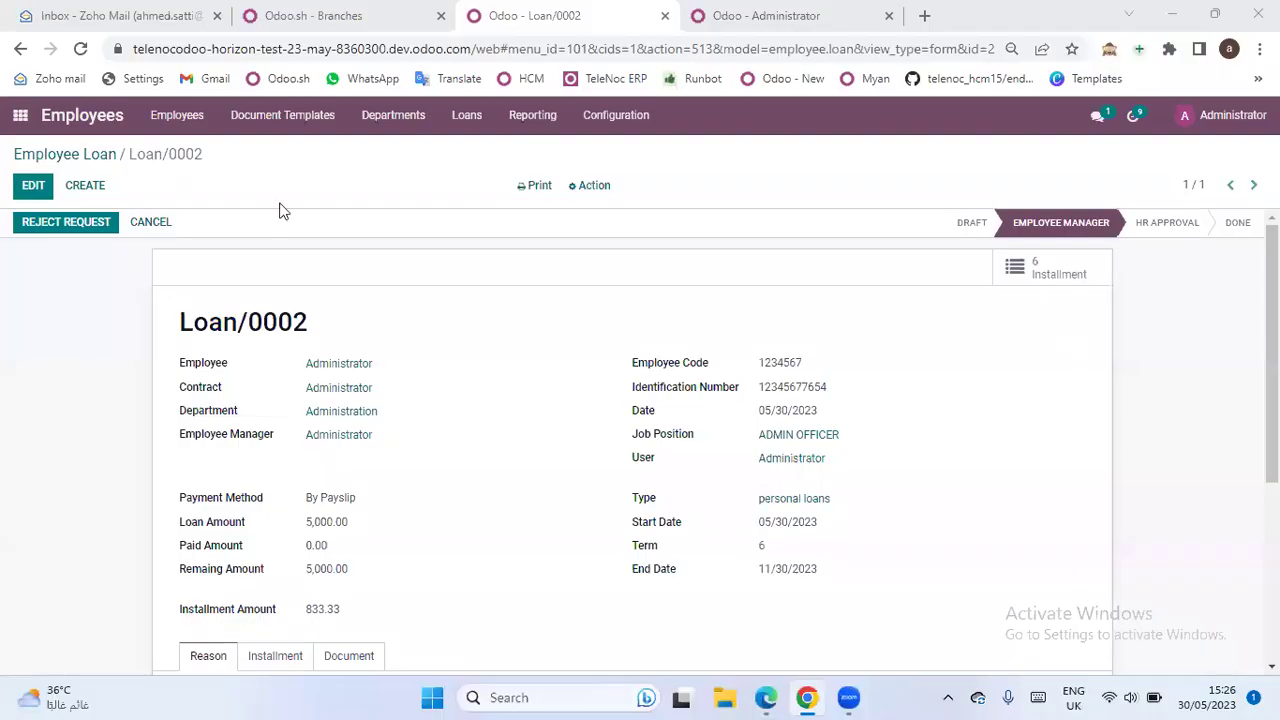
{"action": "left_click", "coordinate": [80, 48]}
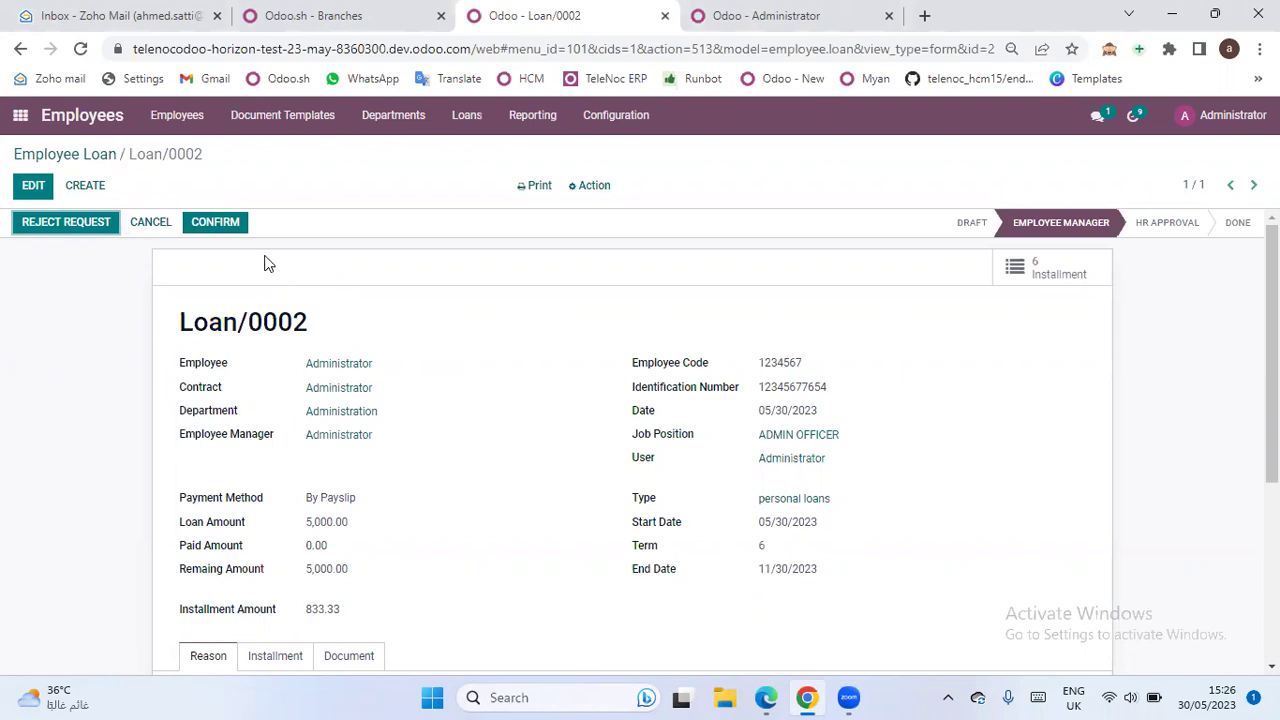
- Confirm the loan request and advance it through its paid stage to done
{"action": "left_click", "coordinate": [233, 228]}
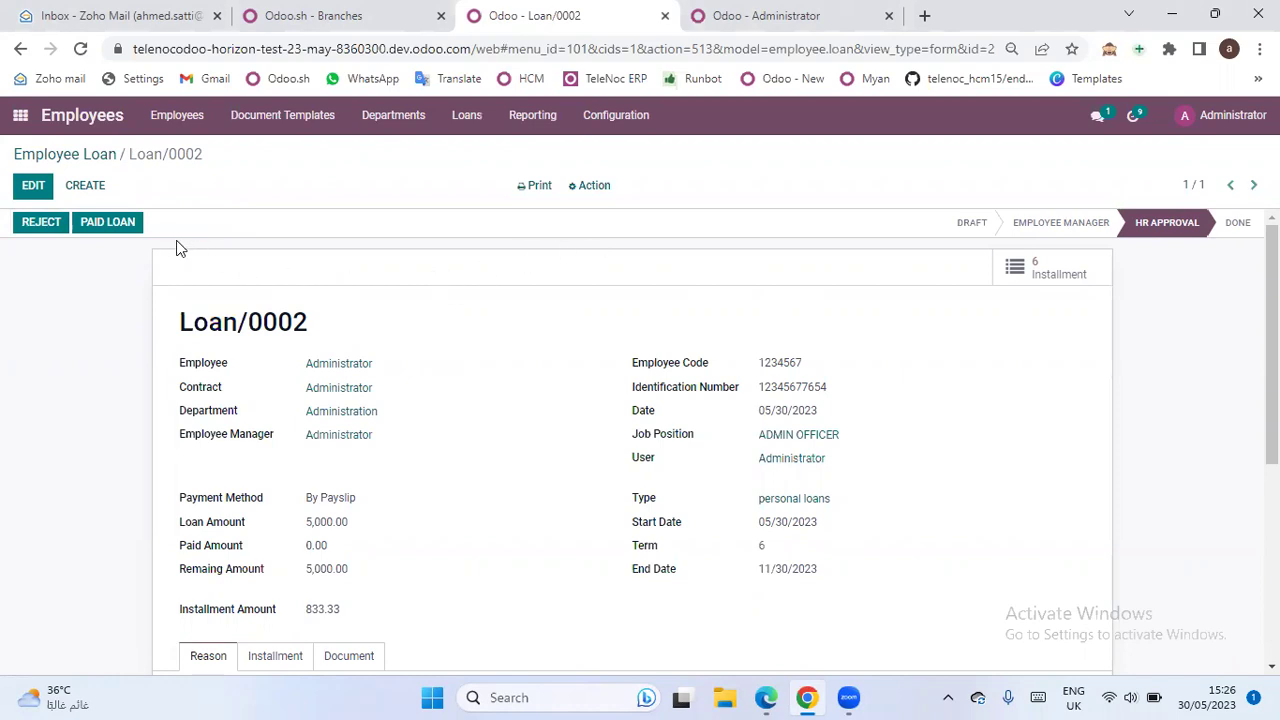
{"action": "left_click", "coordinate": [127, 228]}
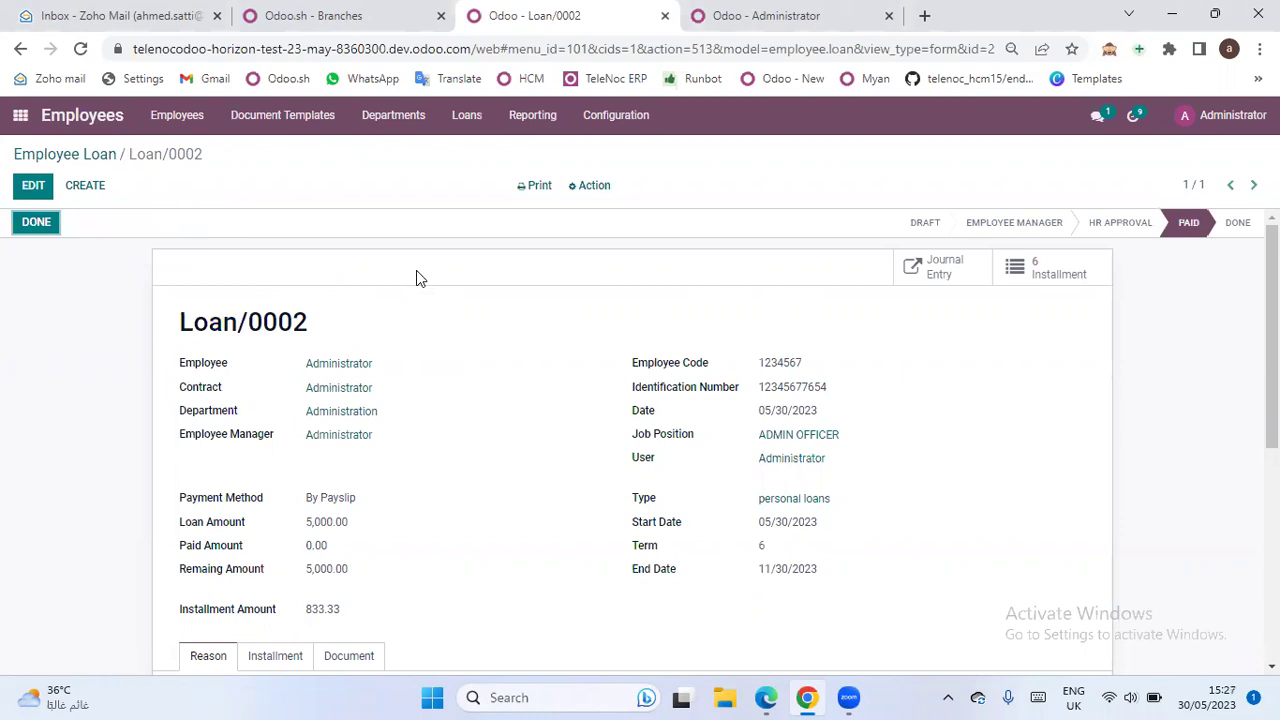
{"action": "left_click", "coordinate": [40, 226]}
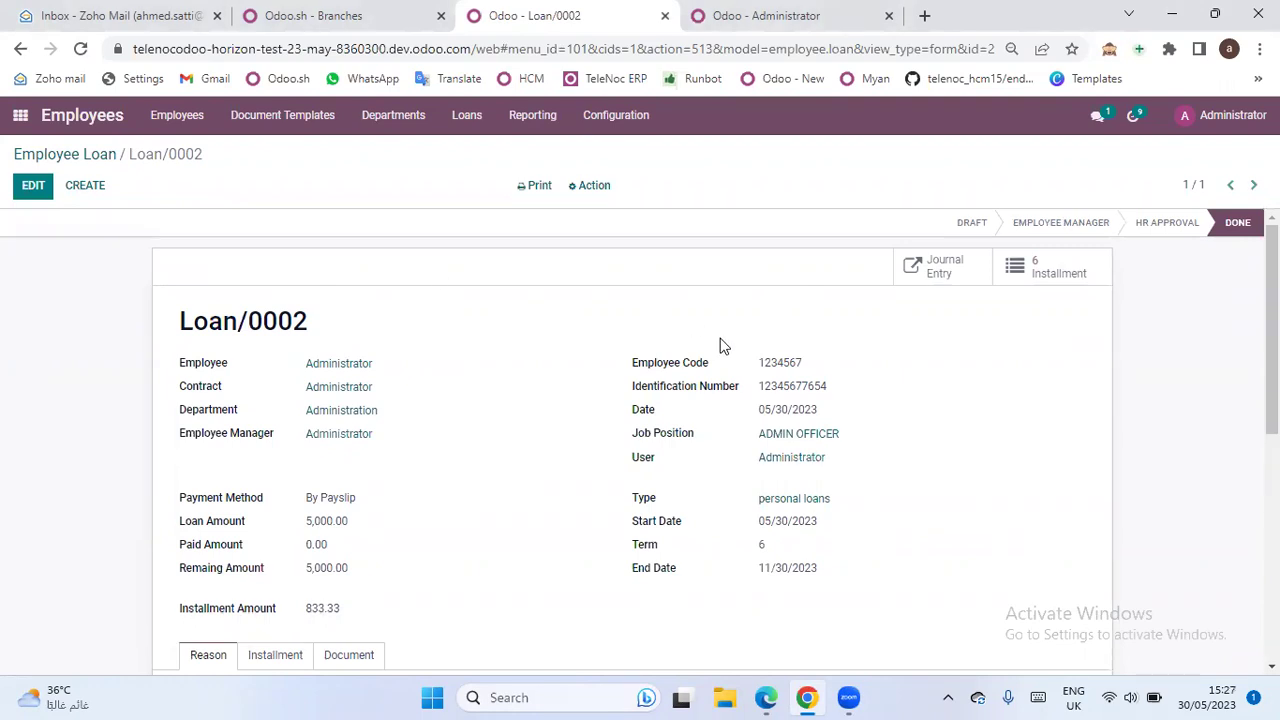
- Check the loan's journal entry and its installment records, and return to the employee loans list
{"action": "left_click", "coordinate": [945, 276]}
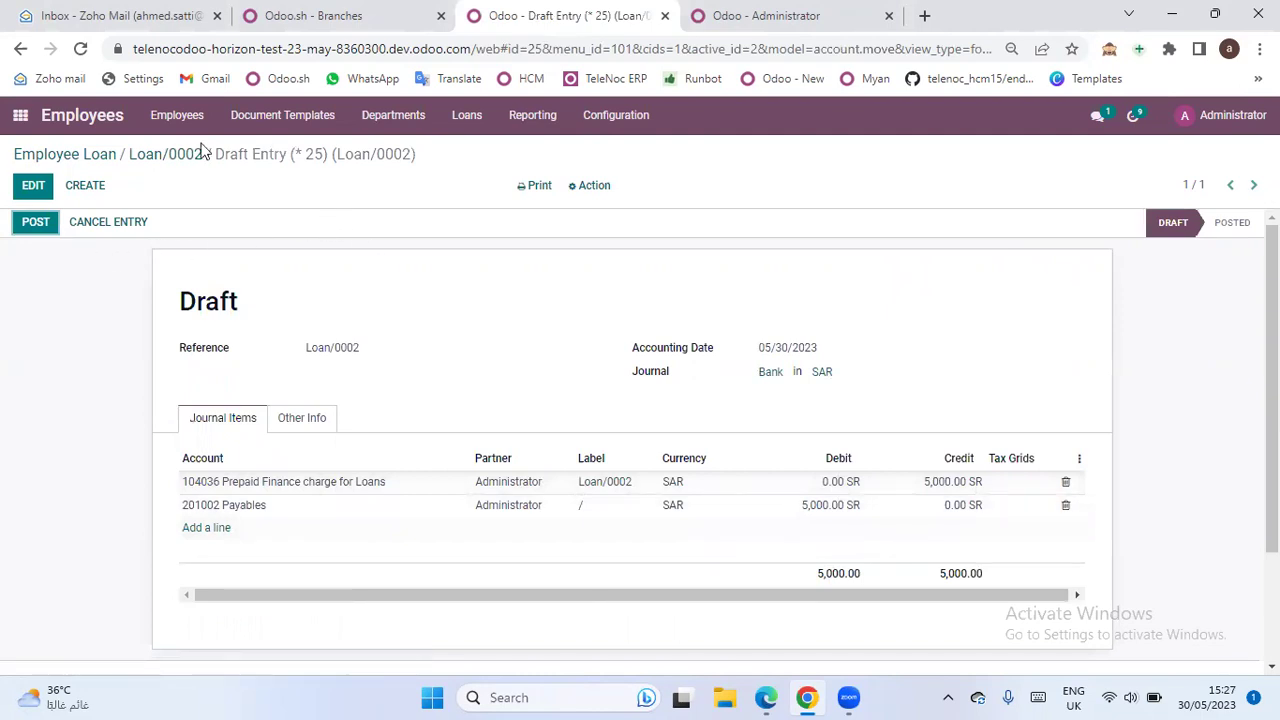
{"action": "left_click", "coordinate": [151, 158]}
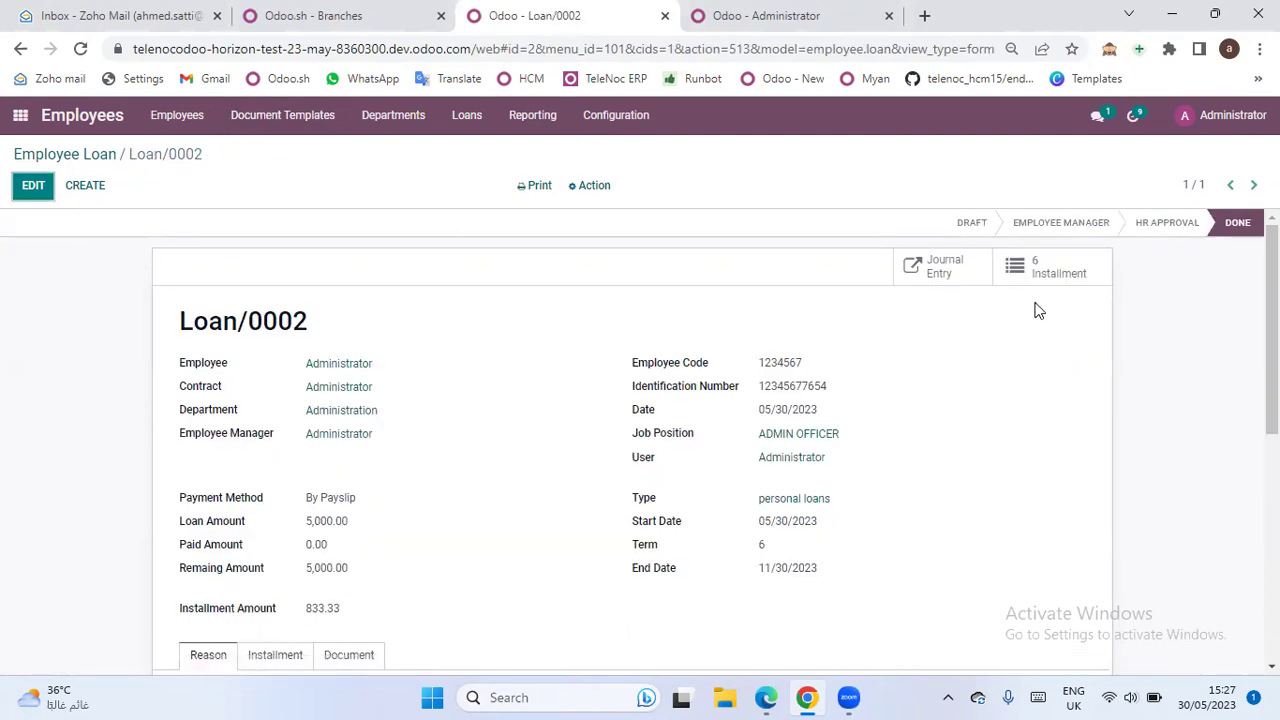
{"action": "left_click", "coordinate": [1055, 270]}
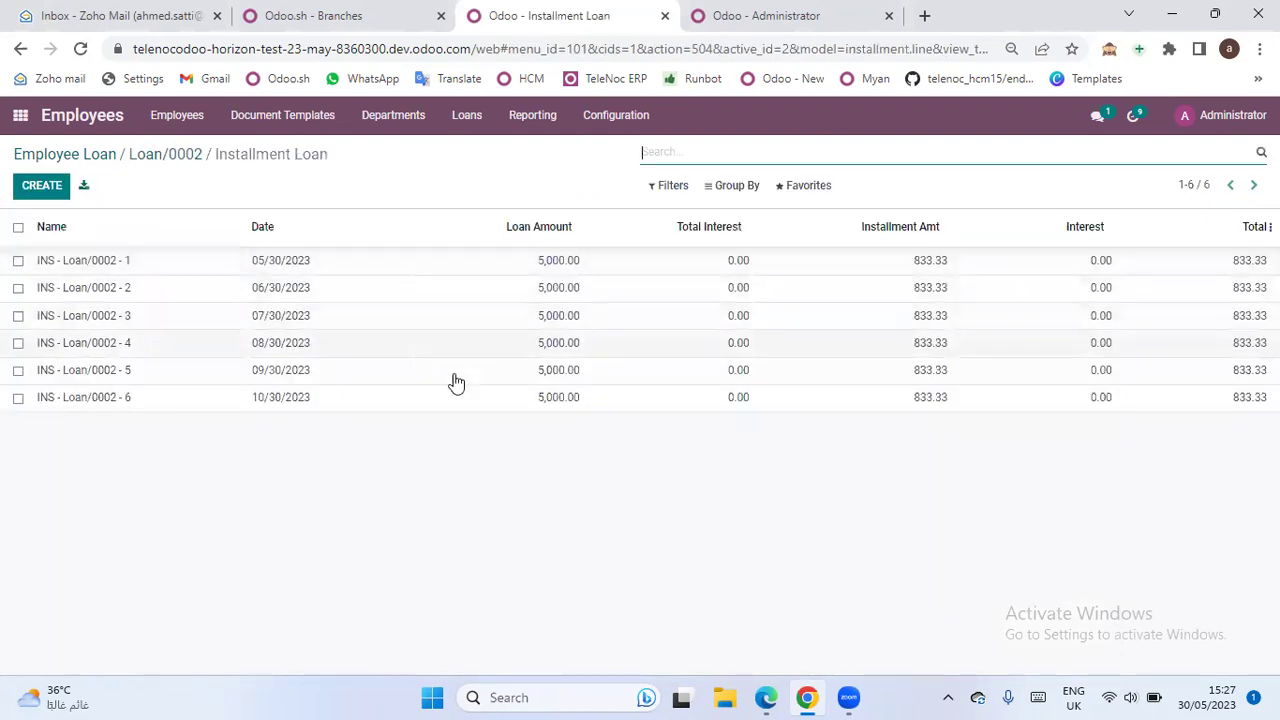
{"action": "left_click", "coordinate": [163, 158]}
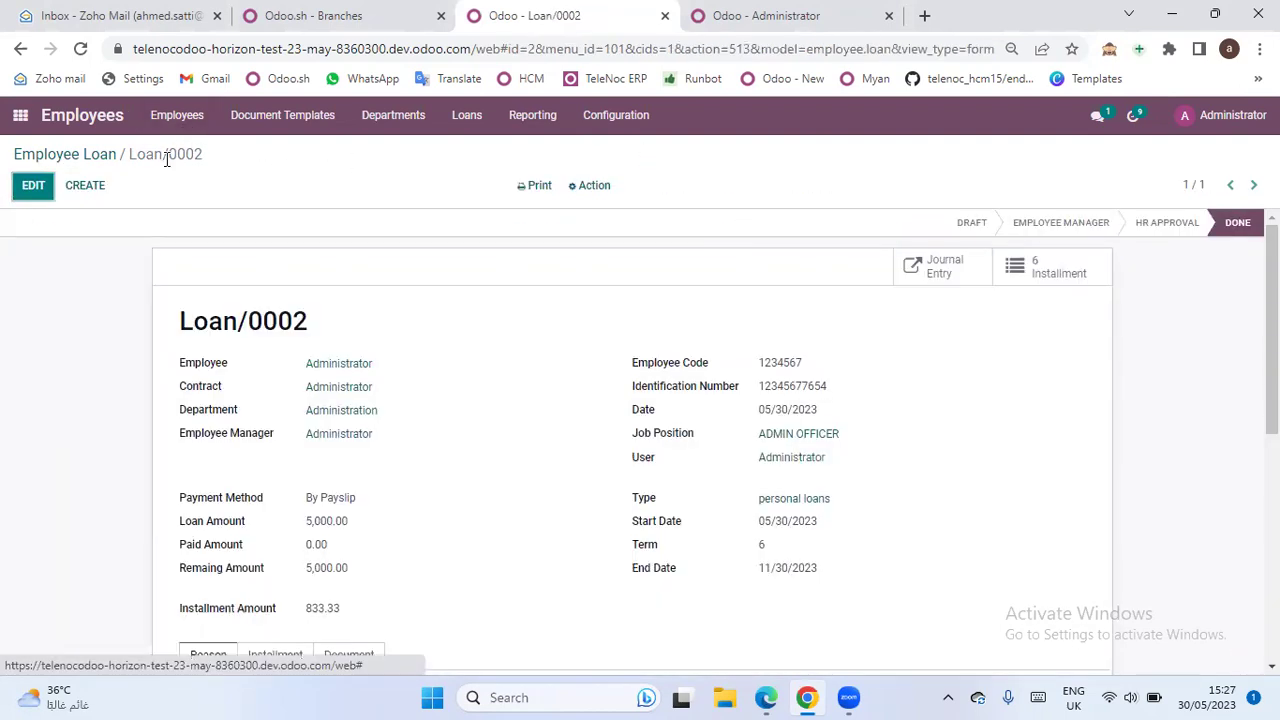
{"action": "left_click", "coordinate": [100, 160]}
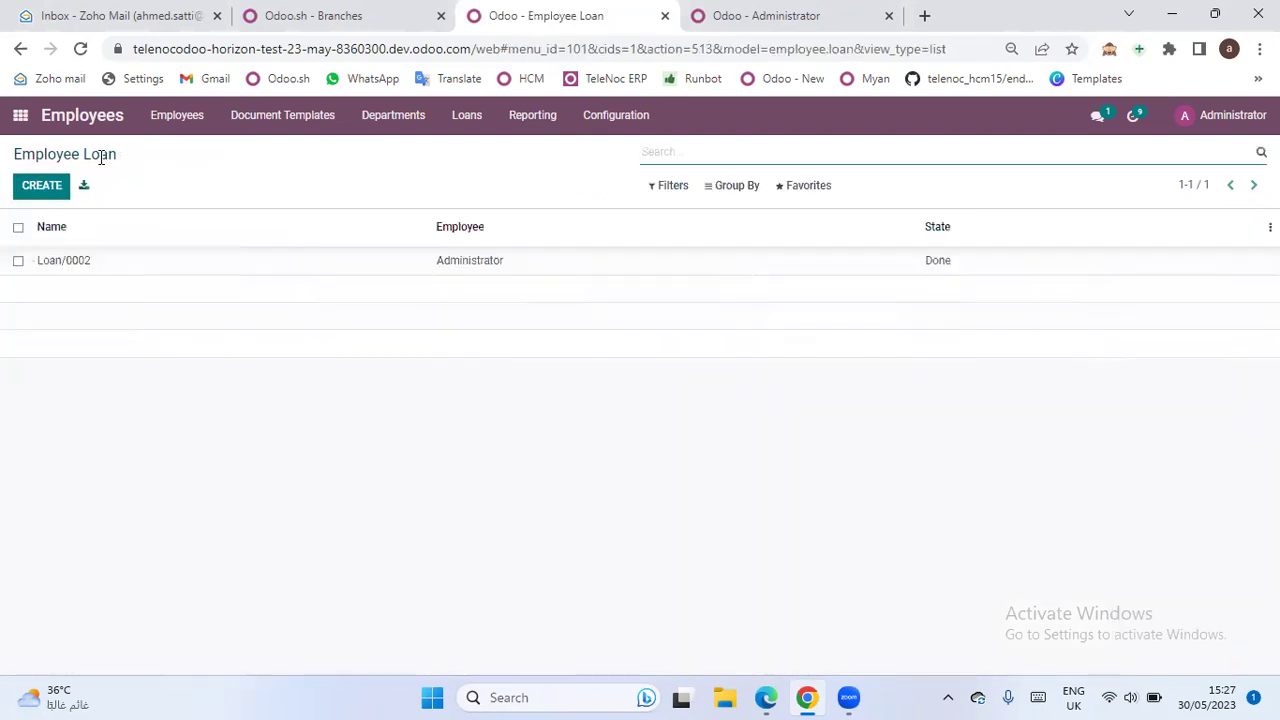
- Duplicate the browser tab, switch to the Payroll app and start a new payslip from the payslips to pay
{"action": "right_click", "coordinate": [603, 10]}
{"action": "left_click", "coordinate": [671, 147]}
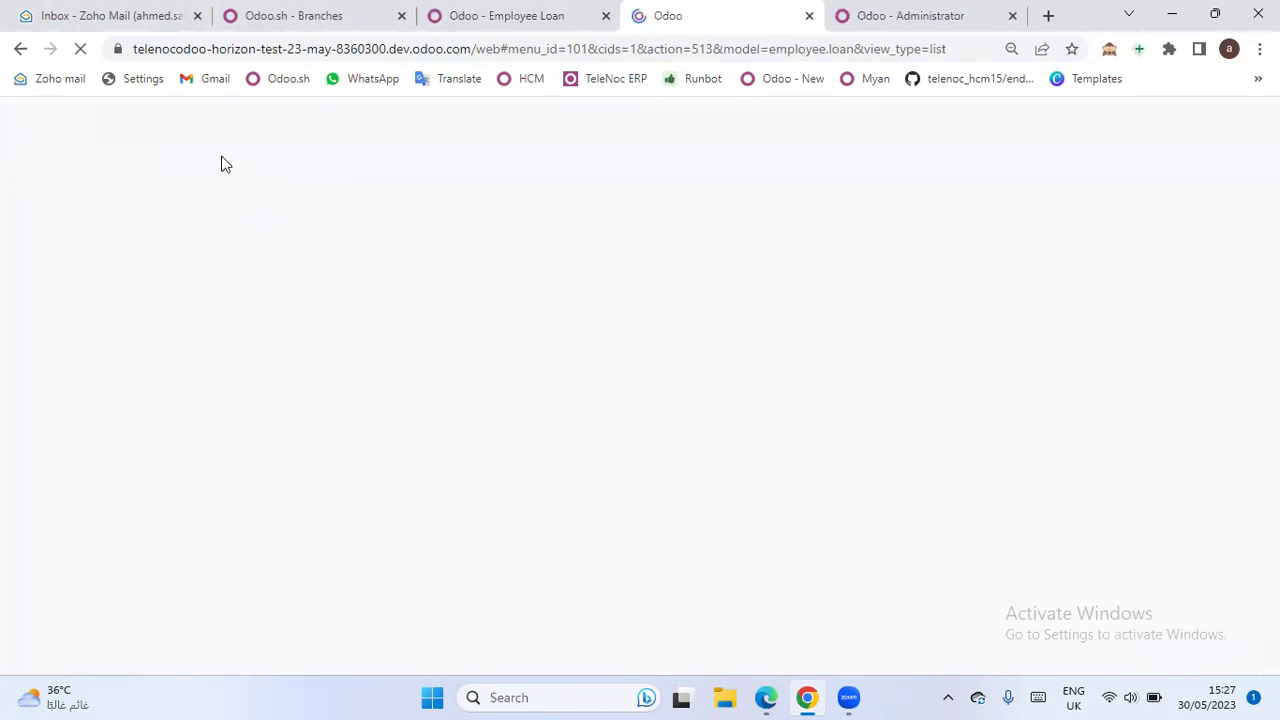
{"action": "left_click", "coordinate": [20, 118]}
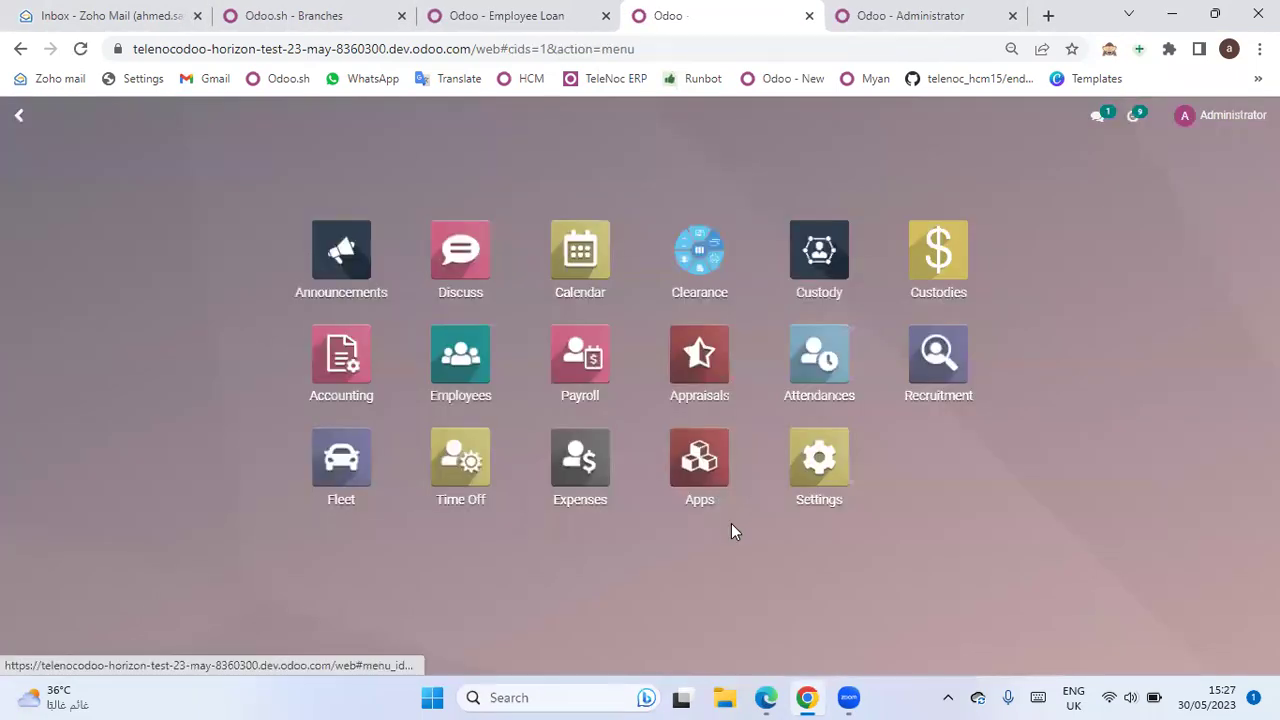
{"action": "left_click", "coordinate": [585, 365]}
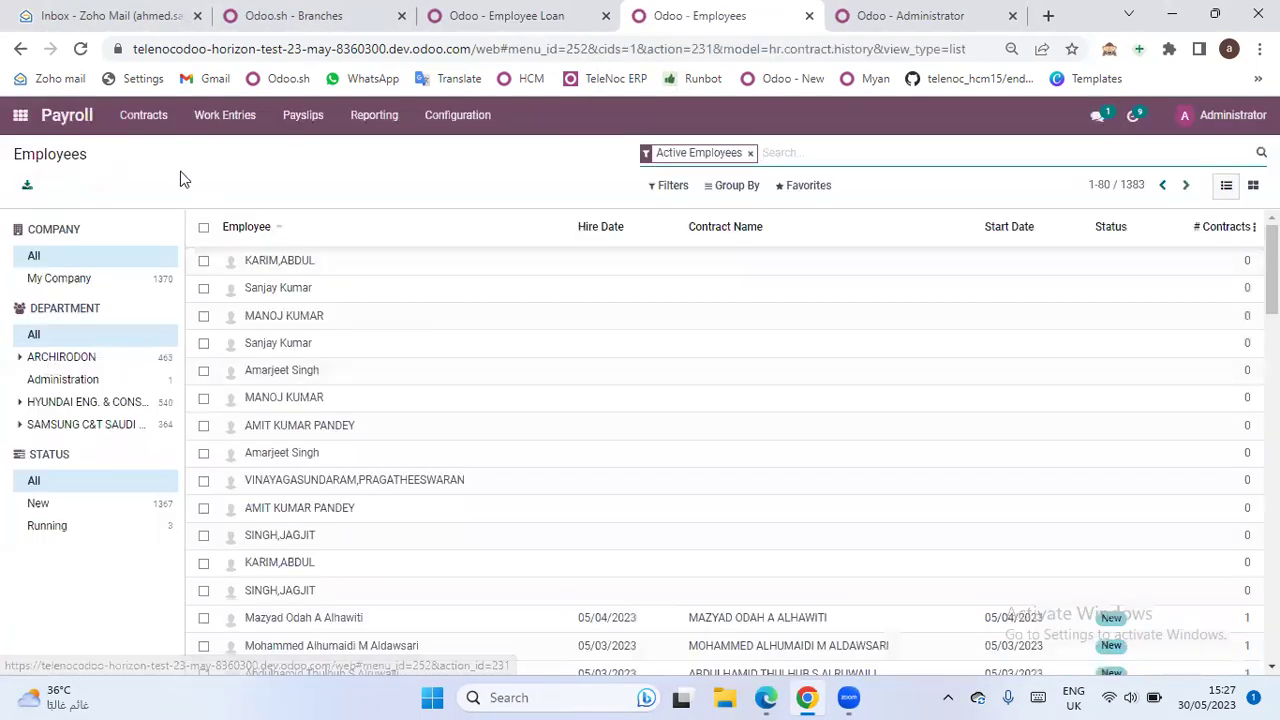
{"action": "left_click", "coordinate": [306, 118]}
{"action": "left_click", "coordinate": [306, 151]}
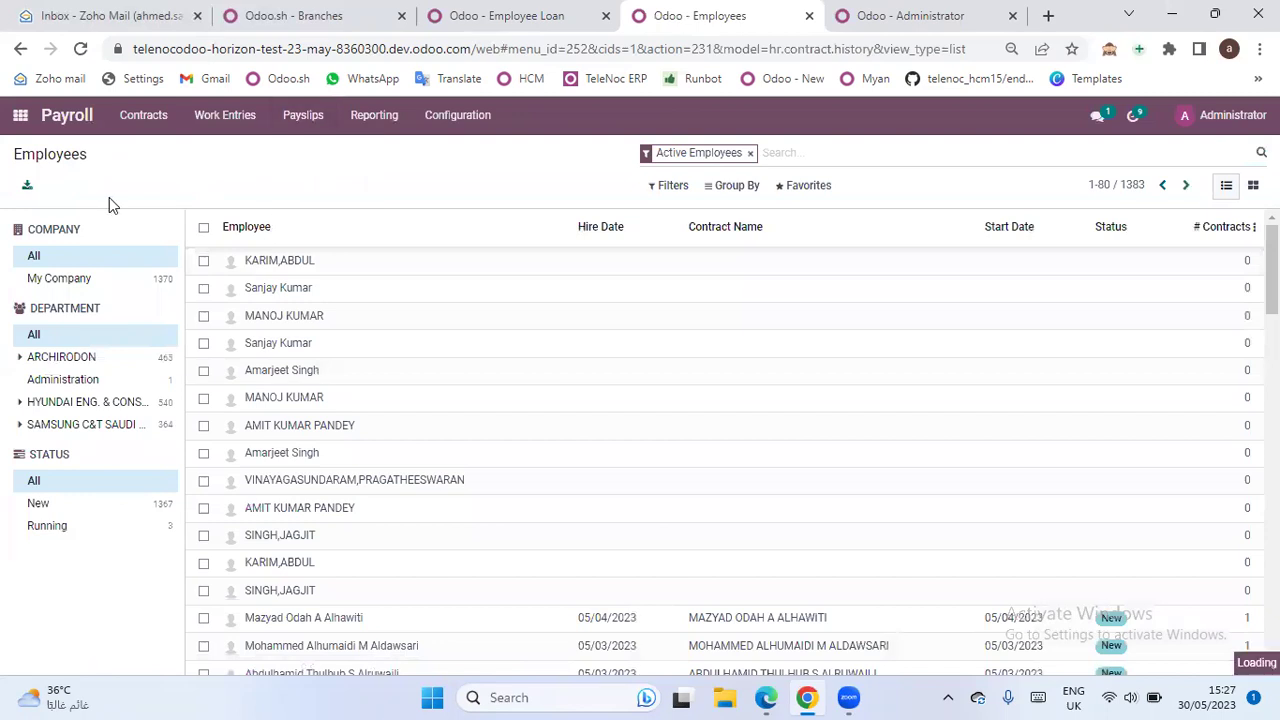
{"action": "left_click", "coordinate": [42, 186]}
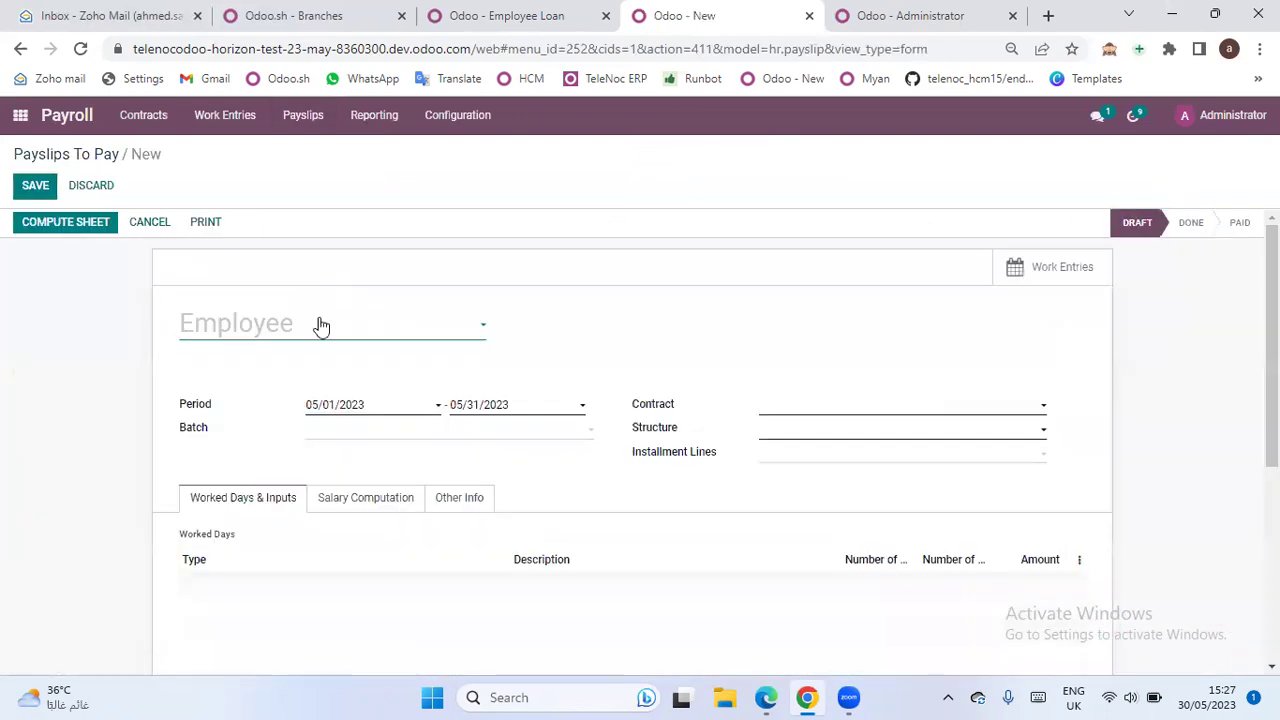
- Select Administrator as the payslip's employee and set its structure to Salary with Loan Pay
{"action": "left_click", "coordinate": [320, 325]}
{"action": "type", "text": "admi"}
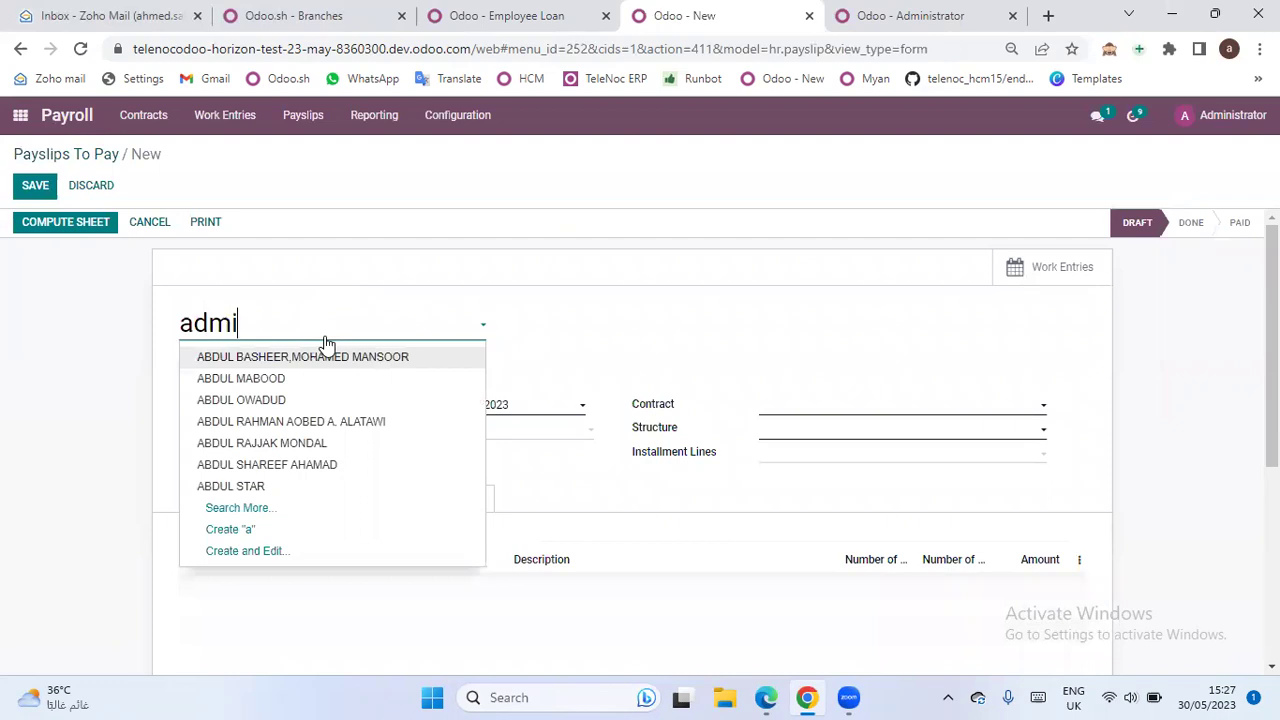
{"action": "type", "text": "n"}
{"action": "left_click", "coordinate": [332, 355]}
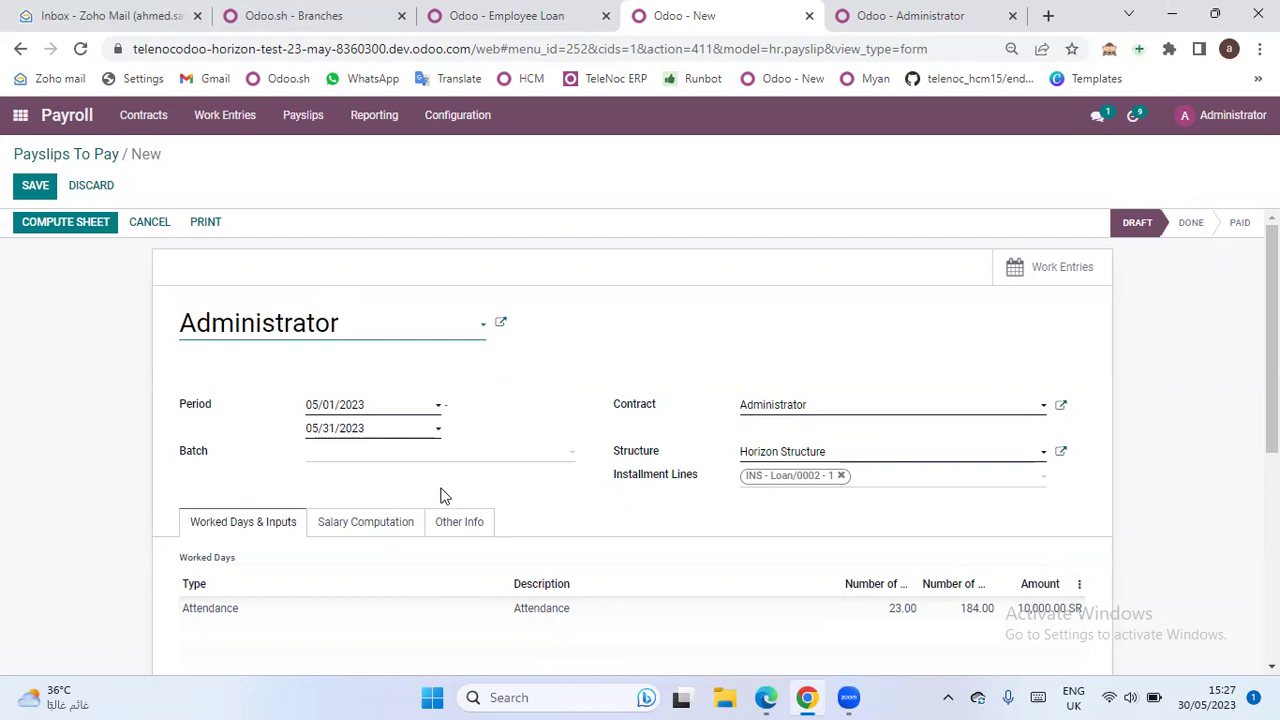
{"action": "left_click", "coordinate": [886, 456]}
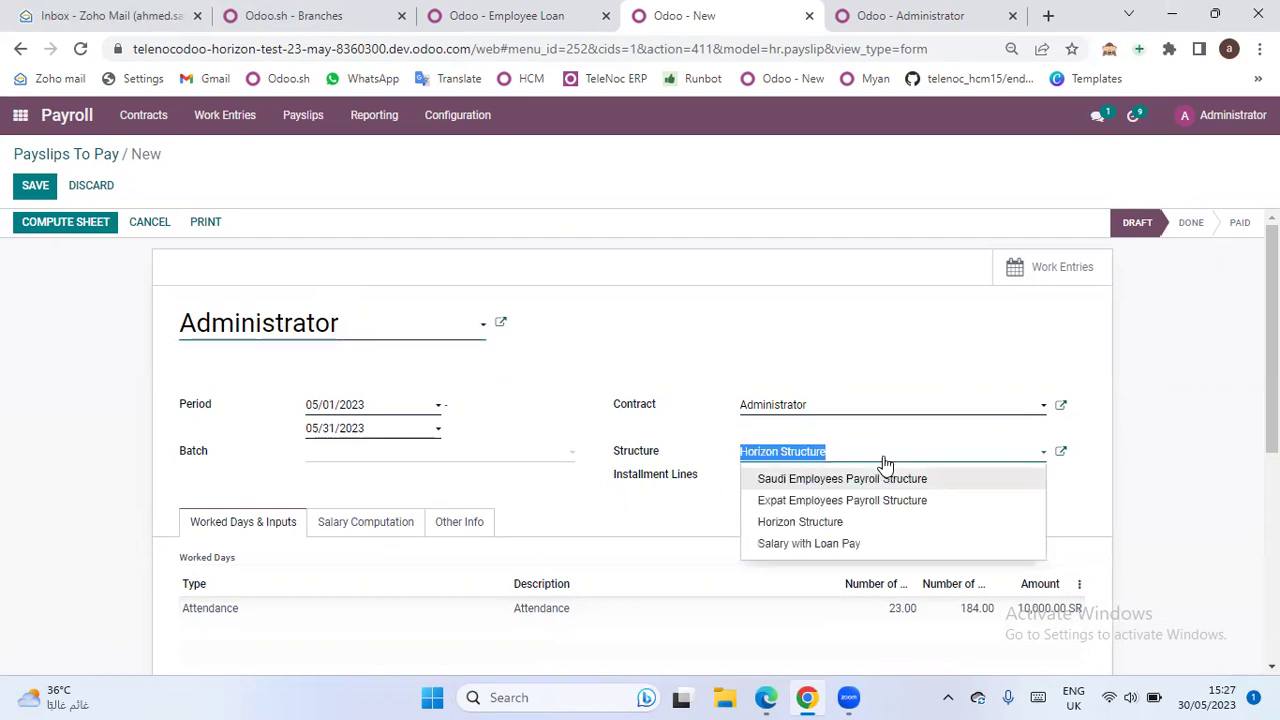
{"action": "left_click", "coordinate": [846, 543]}
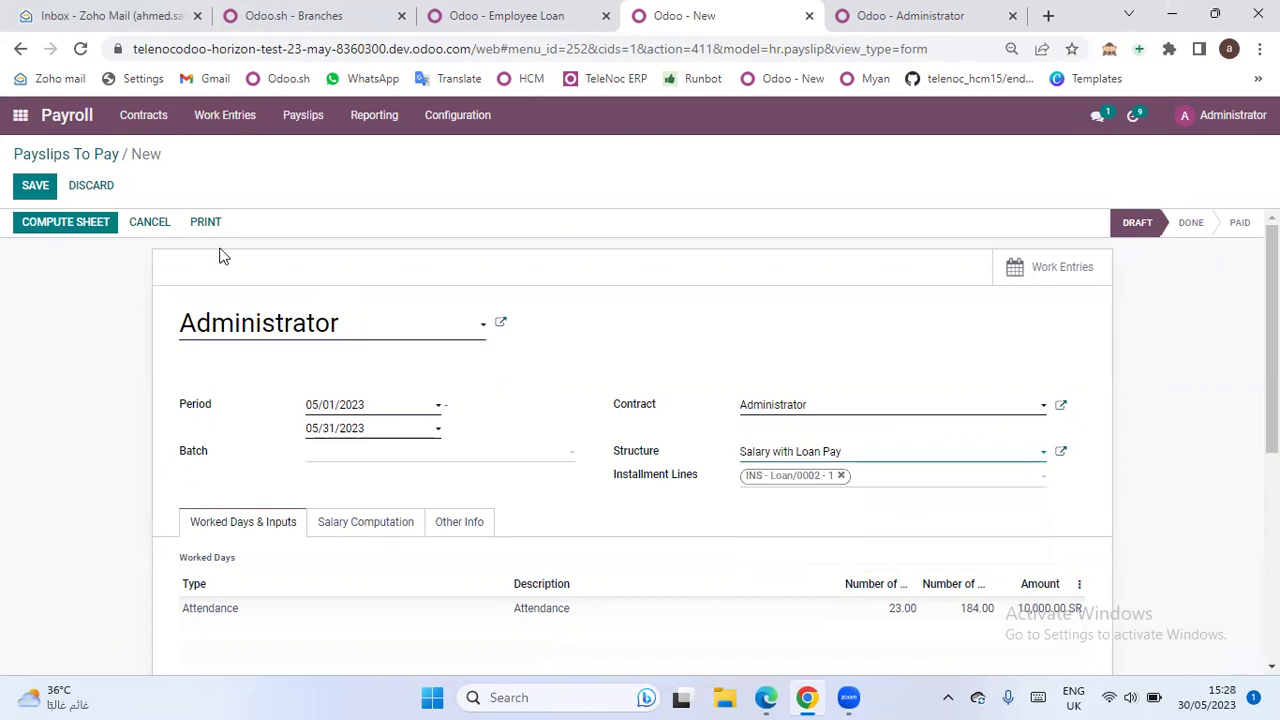
- Compute the payslip sheet and review the loan deduction lines in the salary computation
{"action": "left_click", "coordinate": [79, 225]}
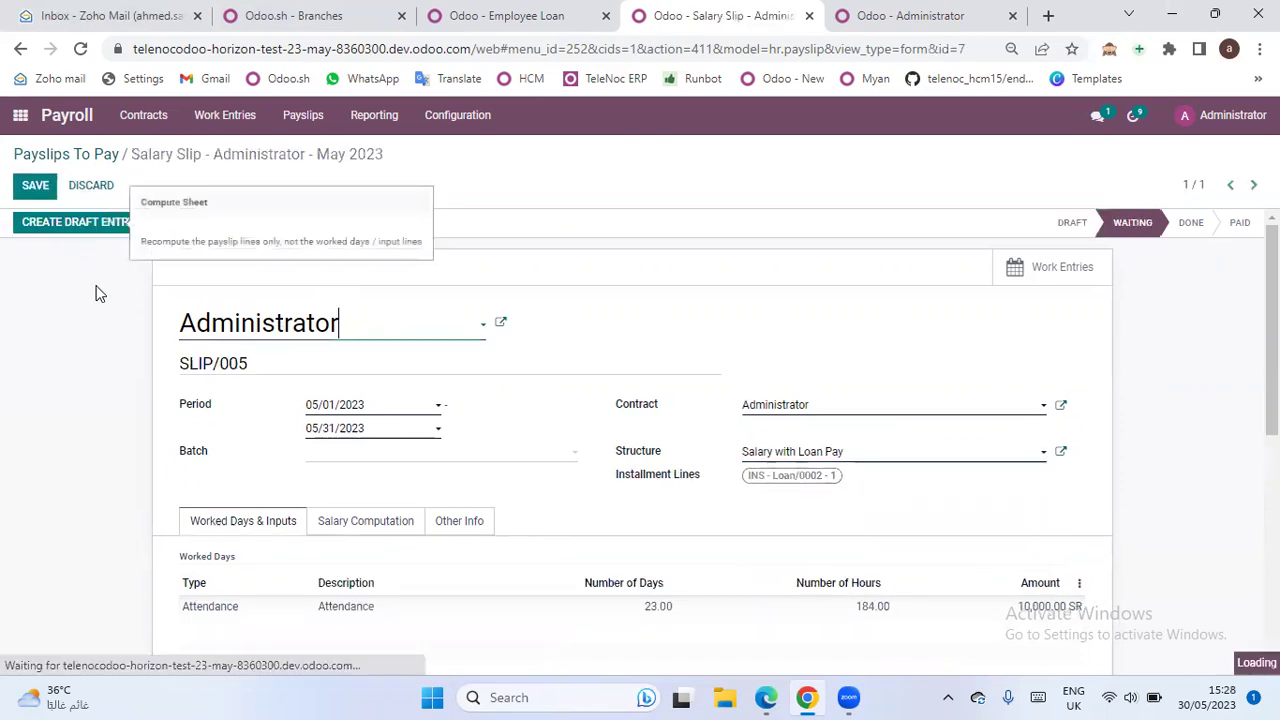
{"action": "left_click", "coordinate": [358, 529]}
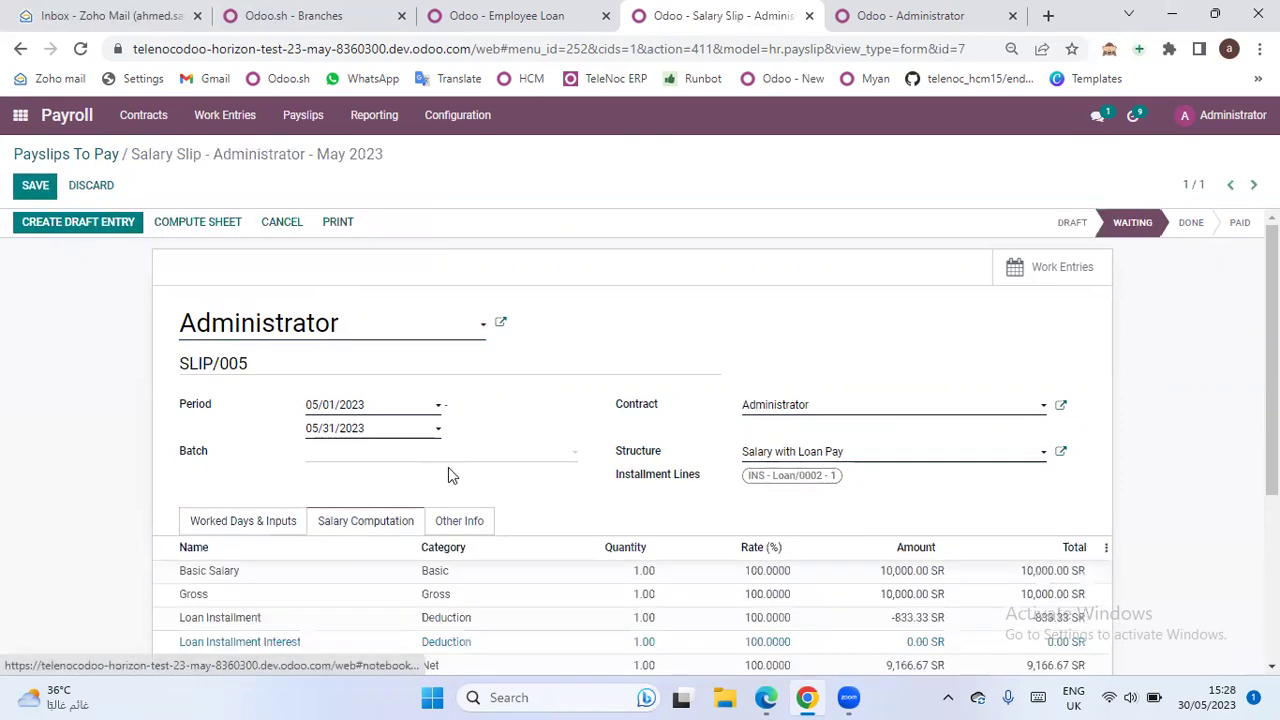
{"action": "scroll", "coordinate": [448, 470], "scroll_direction": "down", "scroll_amount": 3}
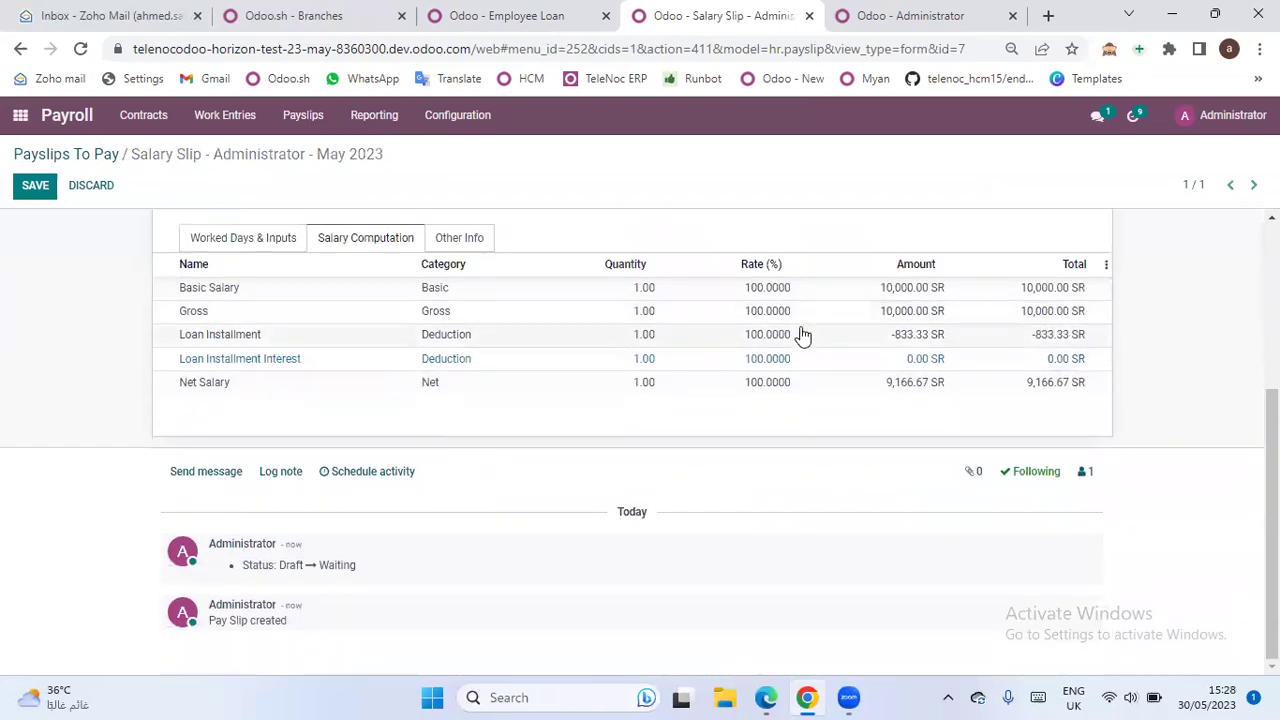
{"action": "scroll", "coordinate": [100, 334], "scroll_direction": "up", "scroll_amount": 3}
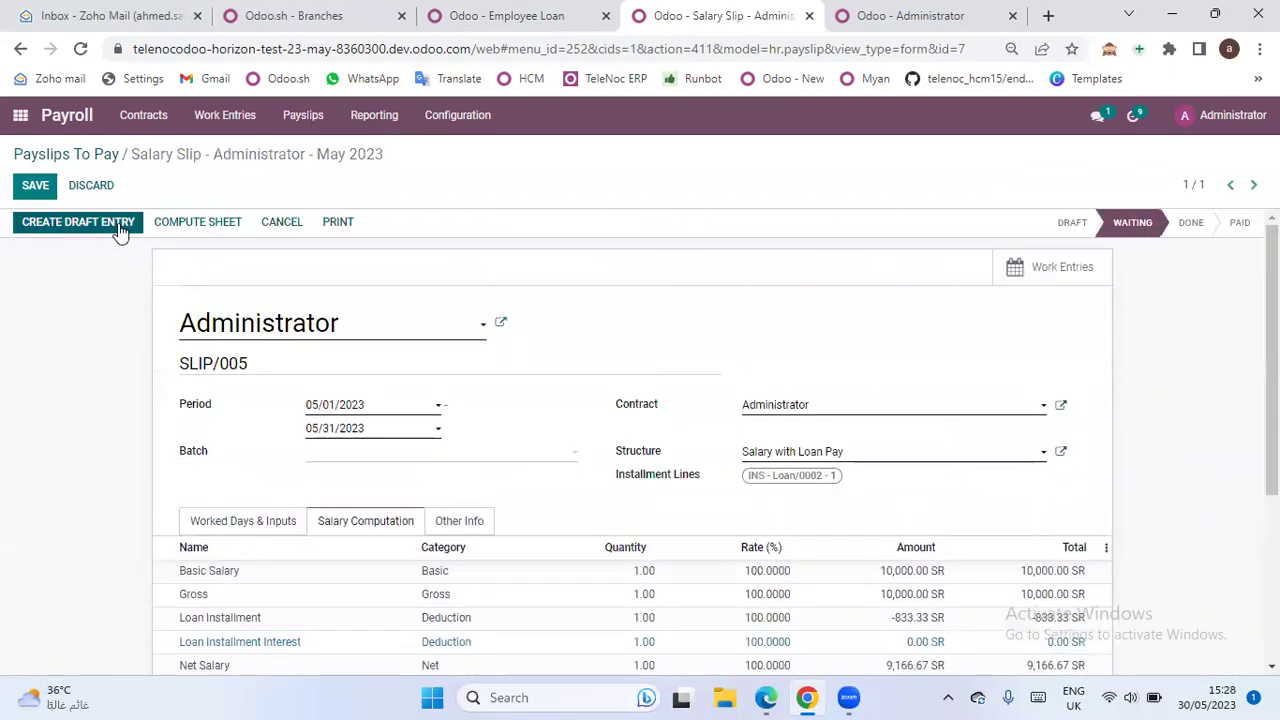
- Create the draft entry for the Administrator's May 2023 payslip, confirm it, and mark the payslip as paid
{"action": "left_click", "coordinate": [118, 228]}
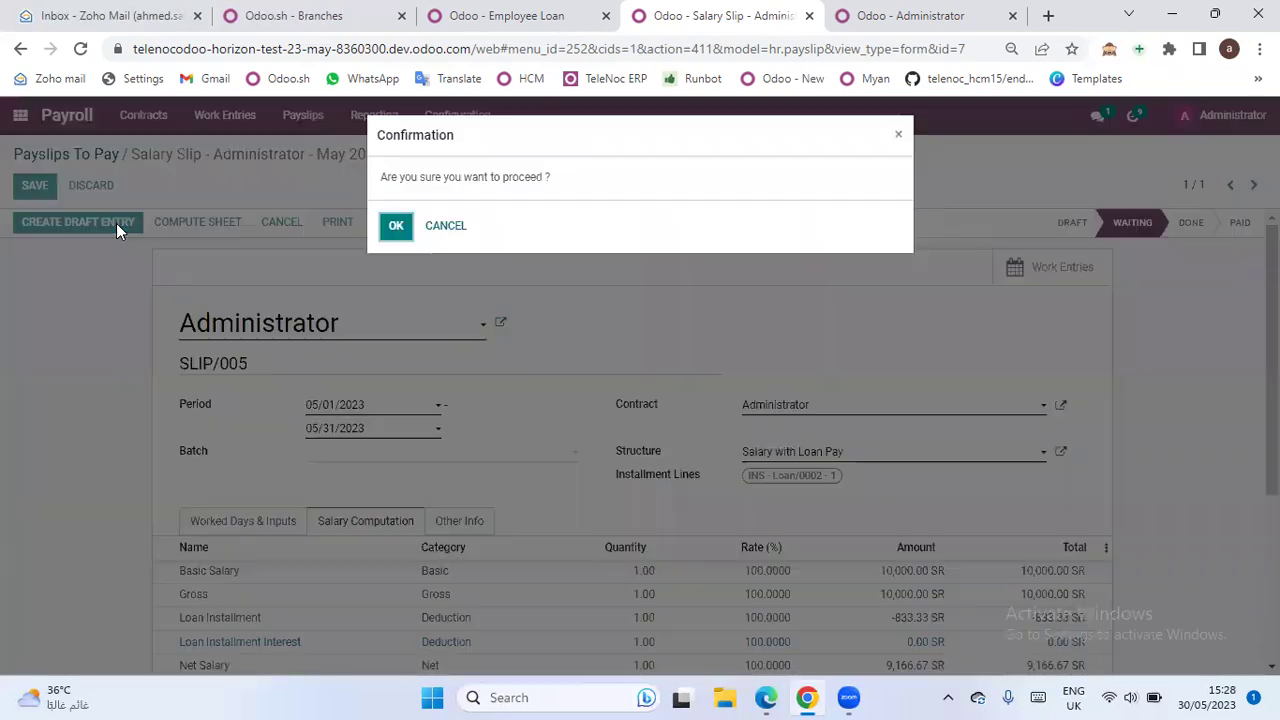
{"action": "left_click", "coordinate": [396, 227]}
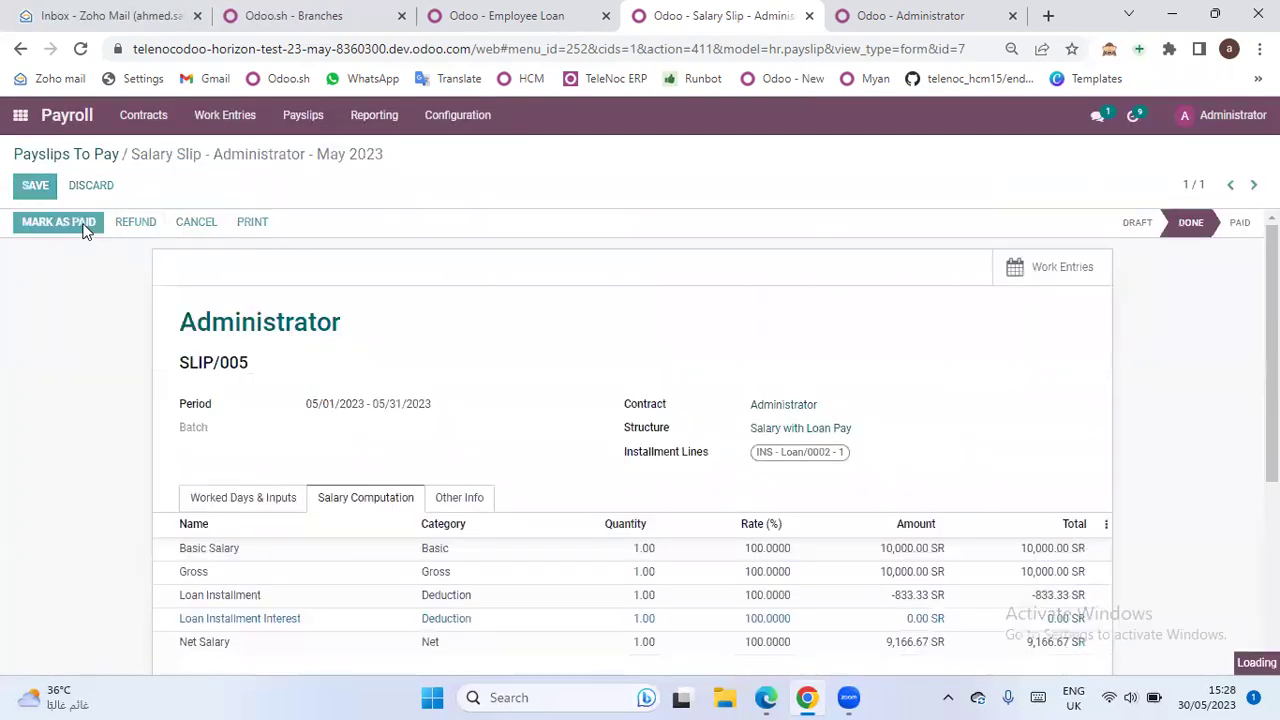
{"action": "left_click", "coordinate": [86, 226]}
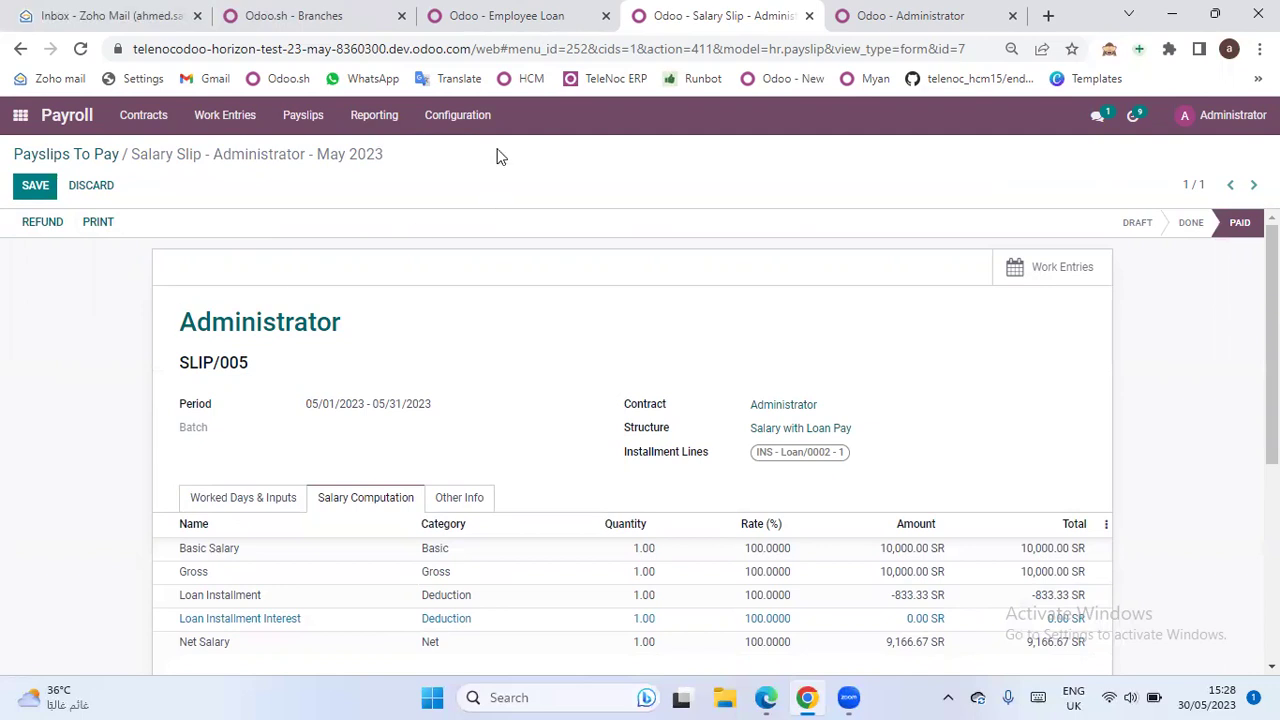
- Return to the employee loans browser tab and open Loan/0002 from the done personal loans on the Loan Dashboard
{"action": "left_click", "coordinate": [541, 14]}
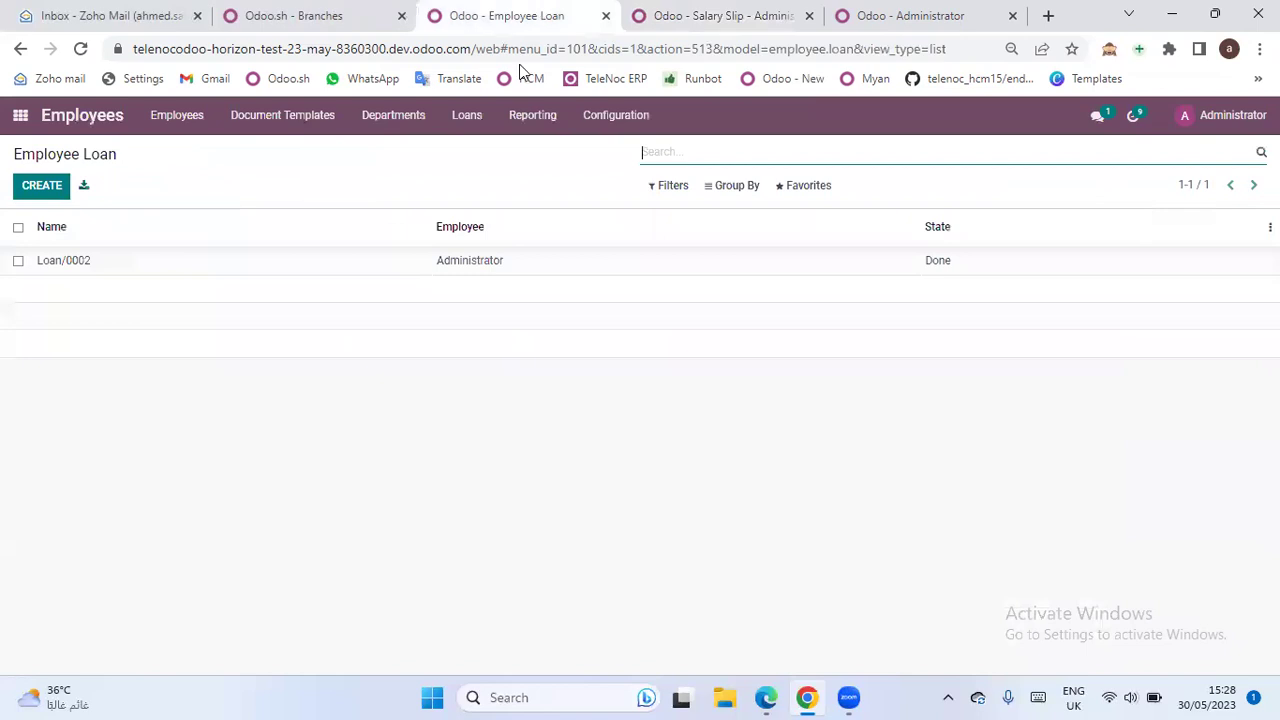
{"action": "left_click", "coordinate": [476, 130]}
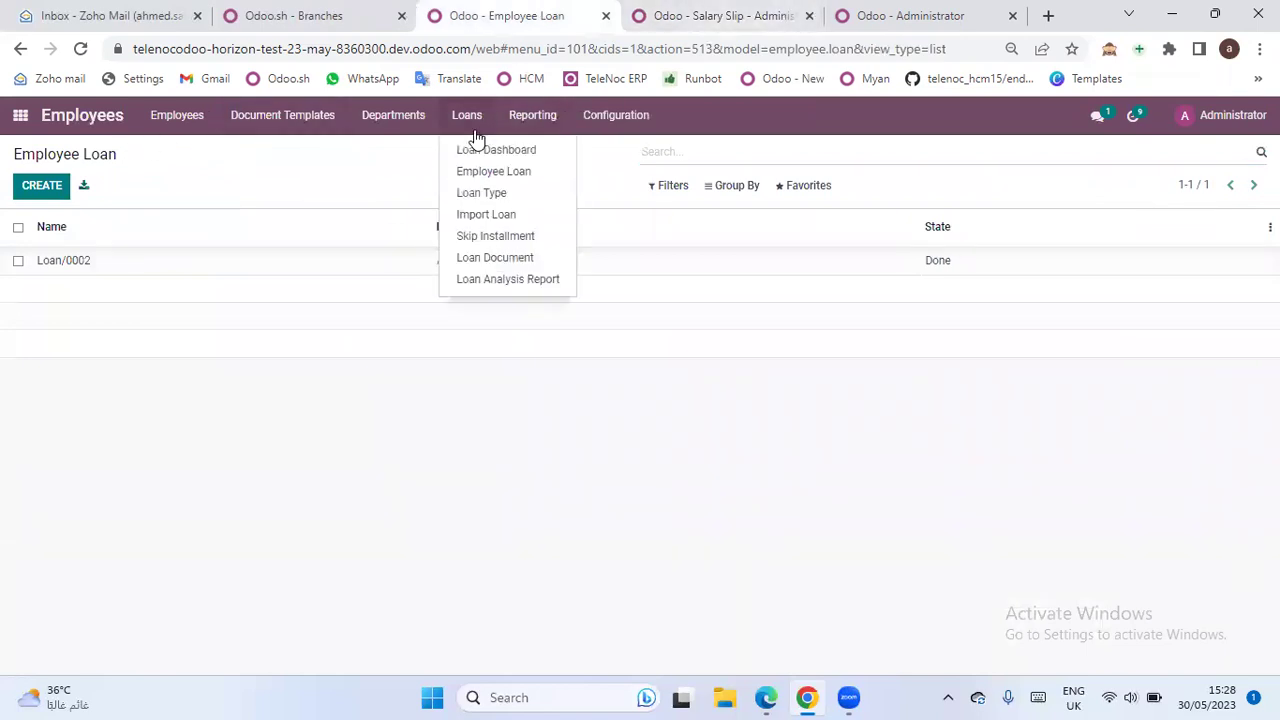
{"action": "left_click", "coordinate": [494, 150]}
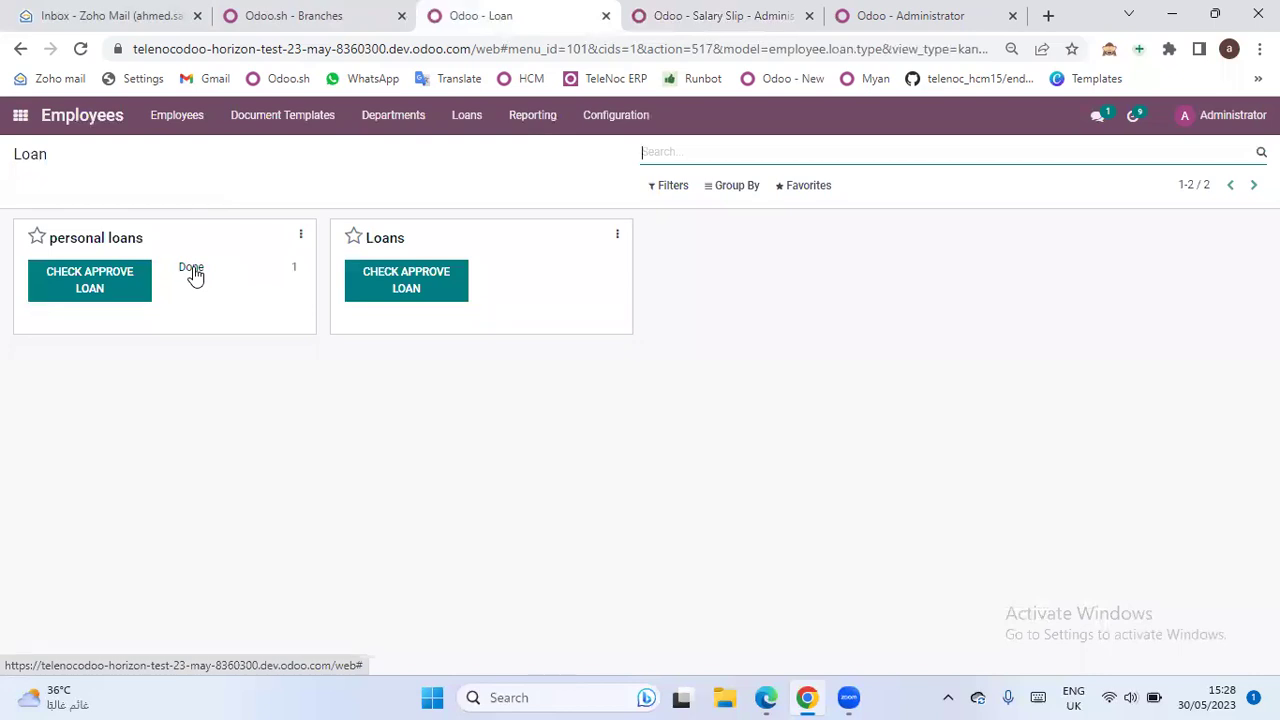
{"action": "left_click", "coordinate": [193, 270]}
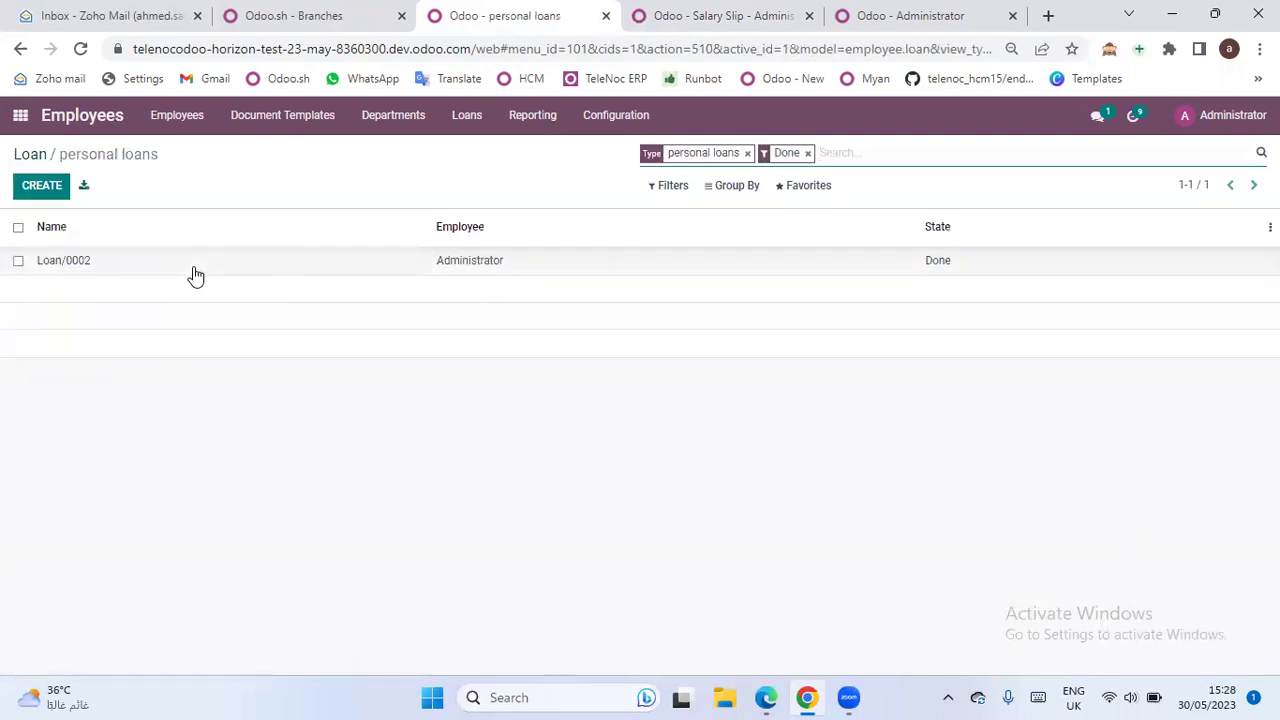
{"action": "left_click", "coordinate": [196, 276]}
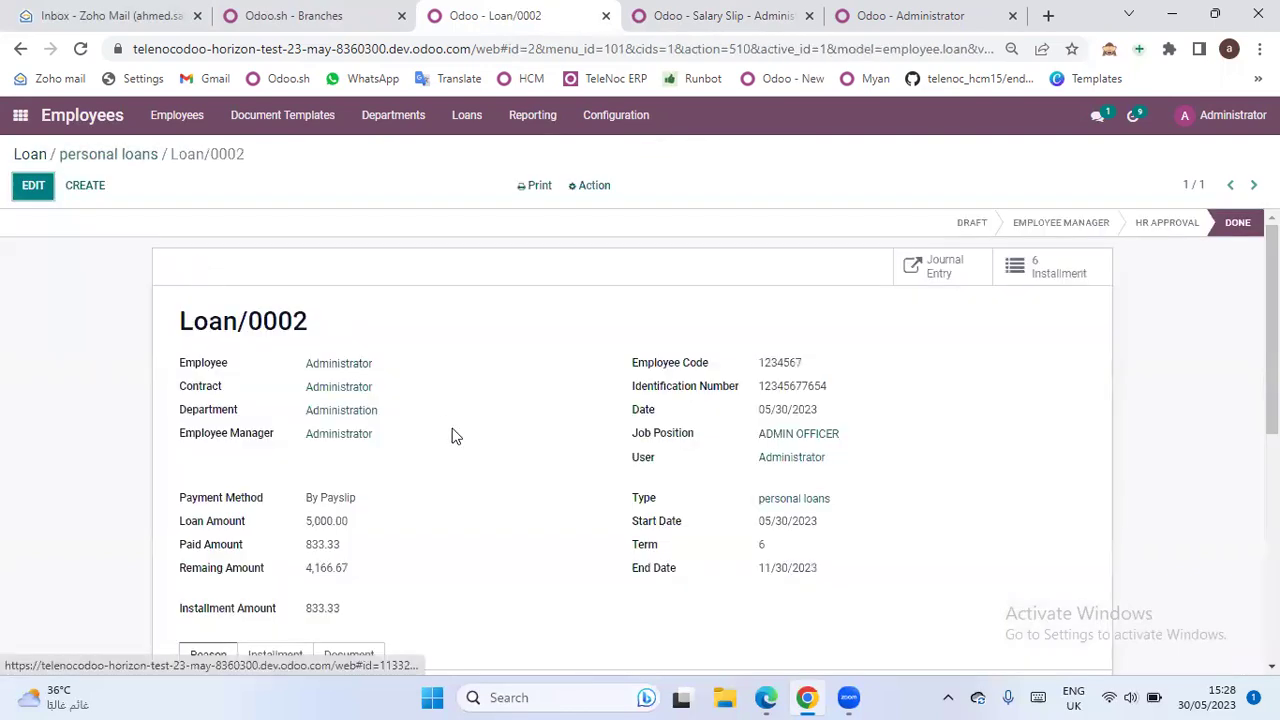
- Review the loan's installment lines, check the payslip linked to the first installment, and return to the loan's installments
{"action": "scroll", "coordinate": [451, 434], "scroll_direction": "down", "scroll_amount": 3}
{"action": "left_click", "coordinate": [275, 524]}
{"action": "scroll", "coordinate": [525, 455], "scroll_direction": "down", "scroll_amount": 2}
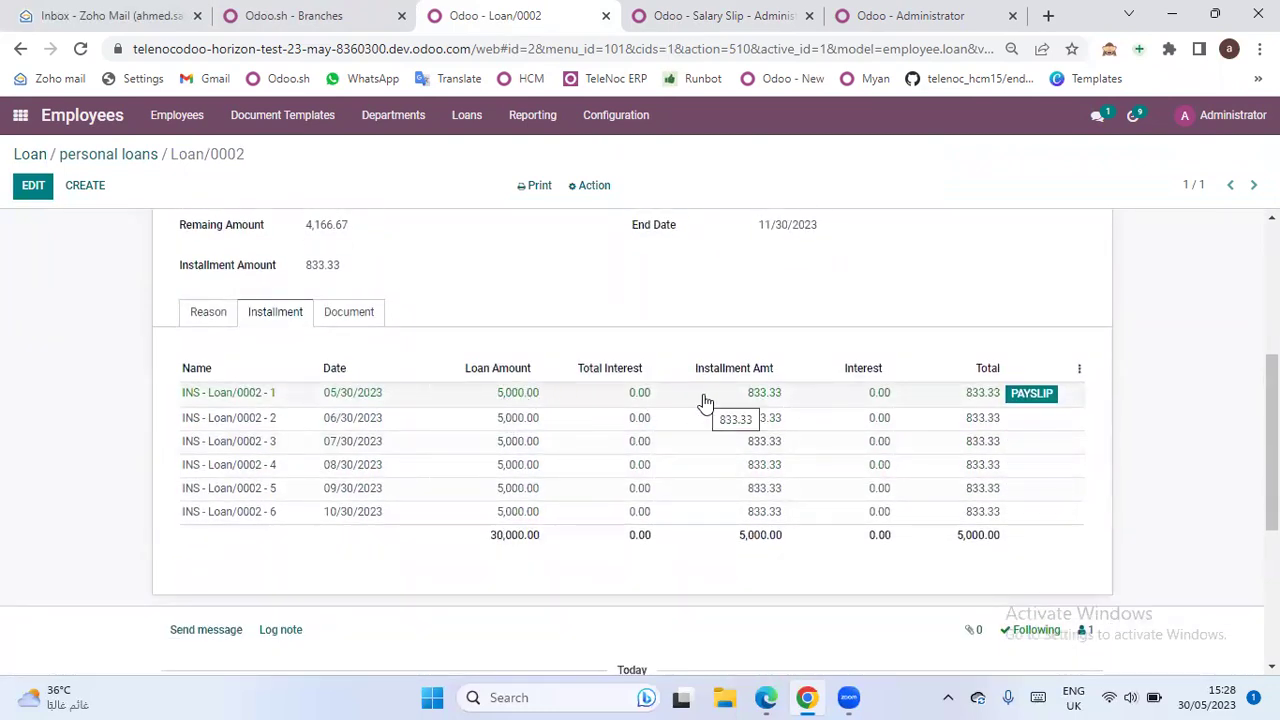
{"action": "left_click", "coordinate": [1035, 396]}
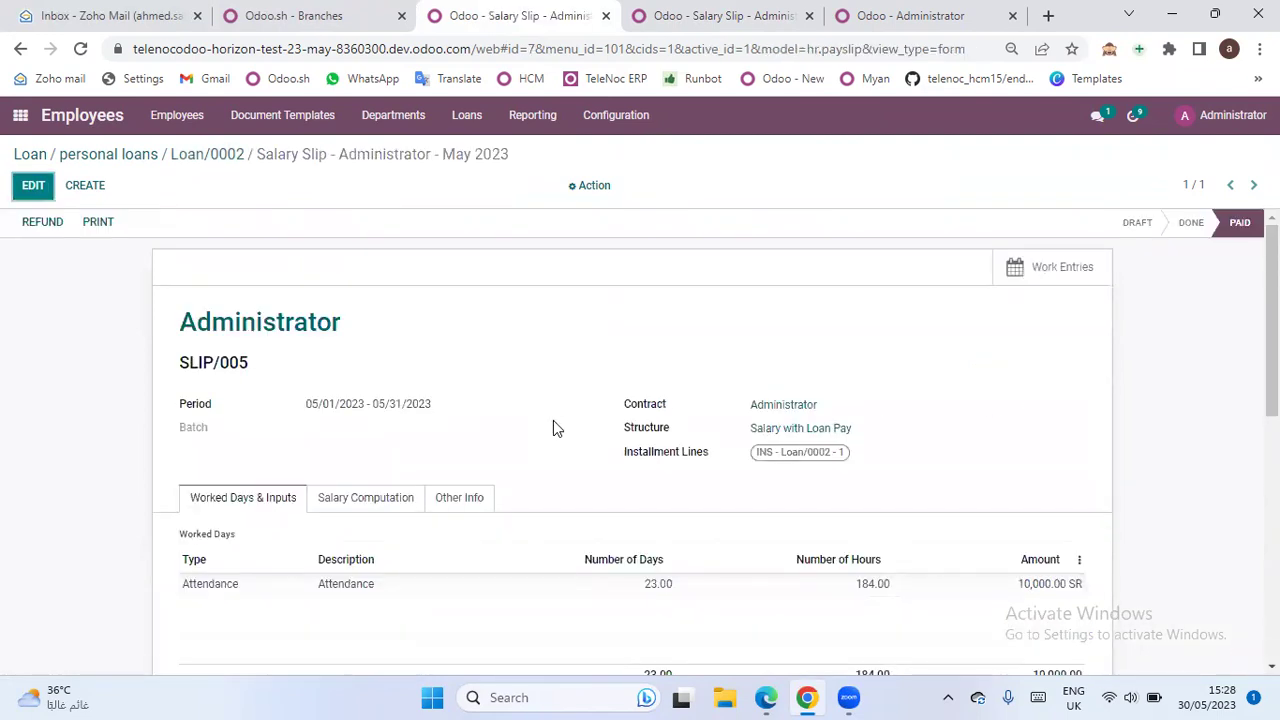
{"action": "left_click", "coordinate": [217, 158]}
{"action": "left_click", "coordinate": [280, 311]}
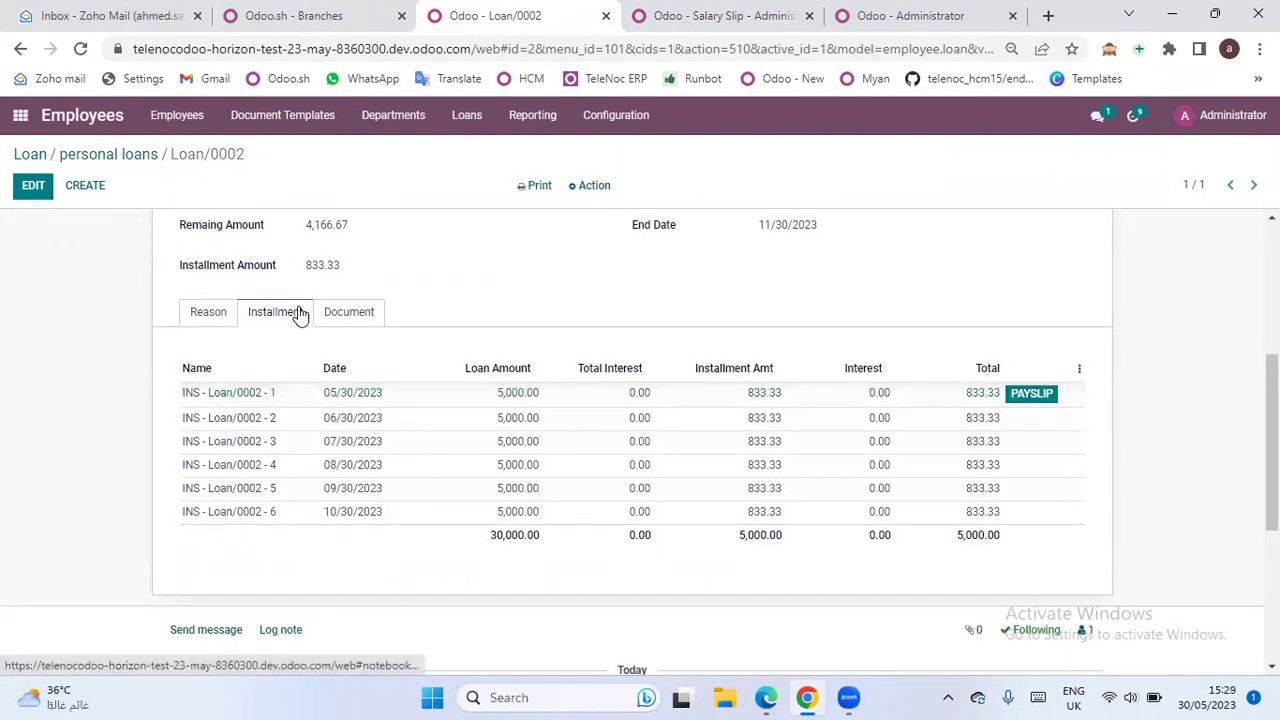
- Check the loan's Document section in edit mode and look over the loan's details
{"action": "left_click", "coordinate": [349, 316]}
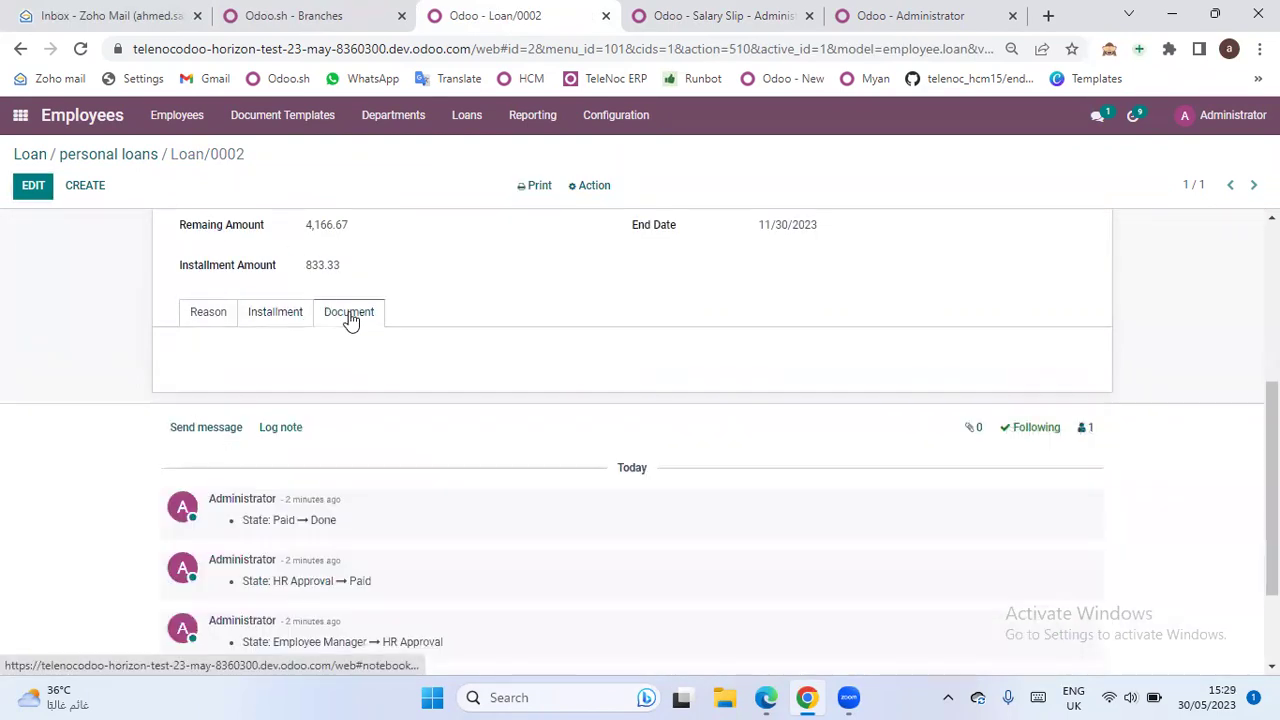
{"action": "left_click", "coordinate": [33, 186]}
{"action": "scroll", "coordinate": [154, 396], "scroll_direction": "down", "scroll_amount": 3}
{"action": "scroll", "coordinate": [154, 396], "scroll_direction": "down", "scroll_amount": 2}
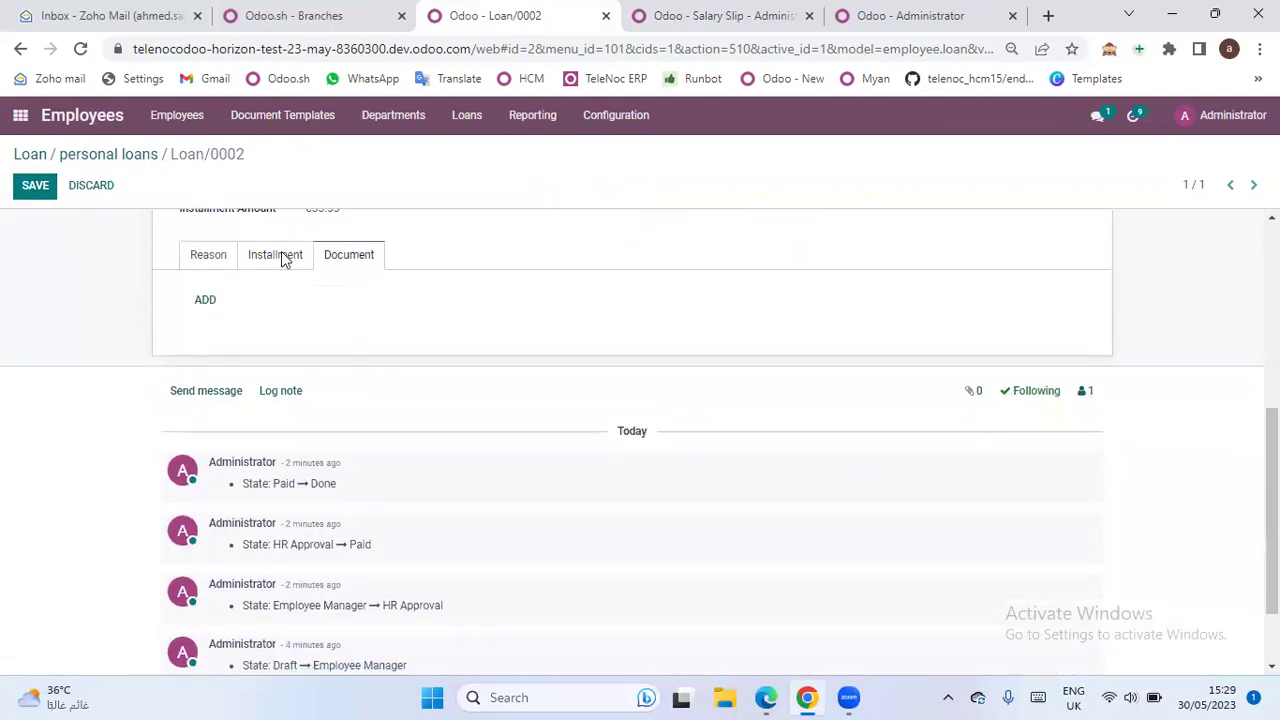
{"action": "scroll", "coordinate": [453, 316], "scroll_direction": "up", "scroll_amount": 4}
{"action": "scroll", "coordinate": [453, 316], "scroll_direction": "down", "scroll_amount": 1}
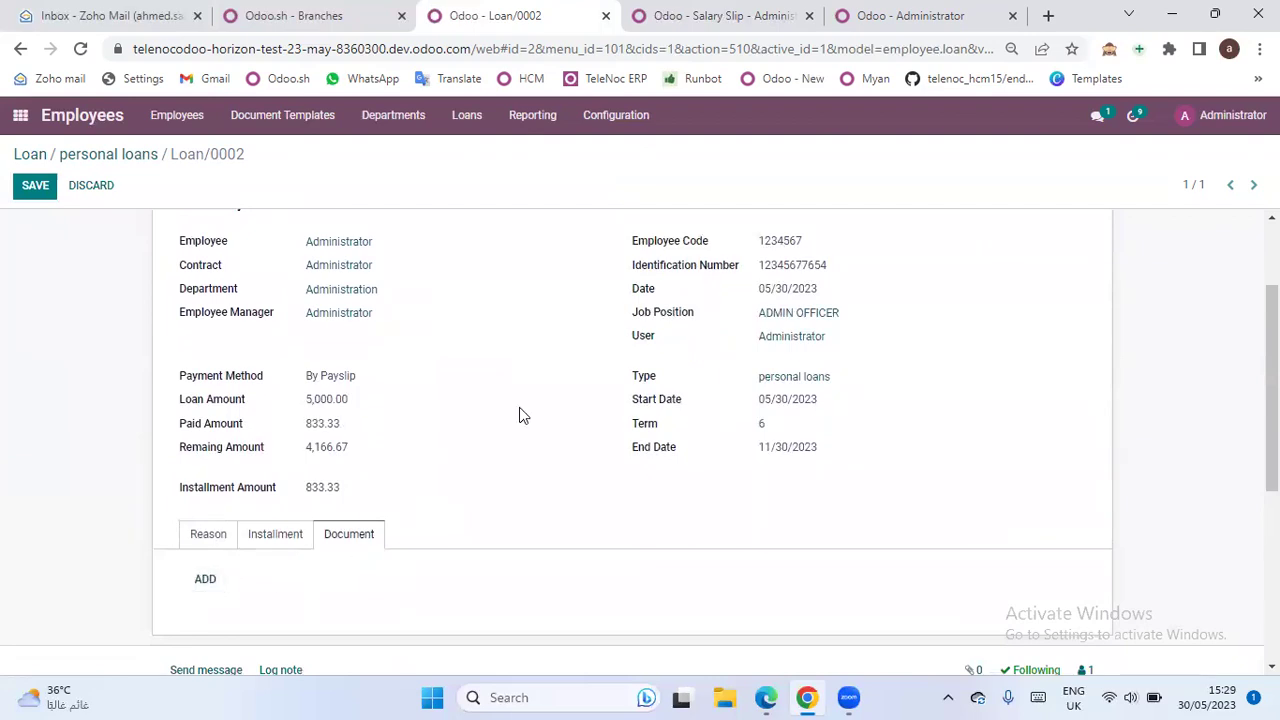
- Open the loan's installment records, inspect INS - Loan/0002 - 1, and return to the loan form
{"action": "scroll", "coordinate": [520, 414], "scroll_direction": "up", "scroll_amount": 2}
{"action": "left_click", "coordinate": [1047, 283]}
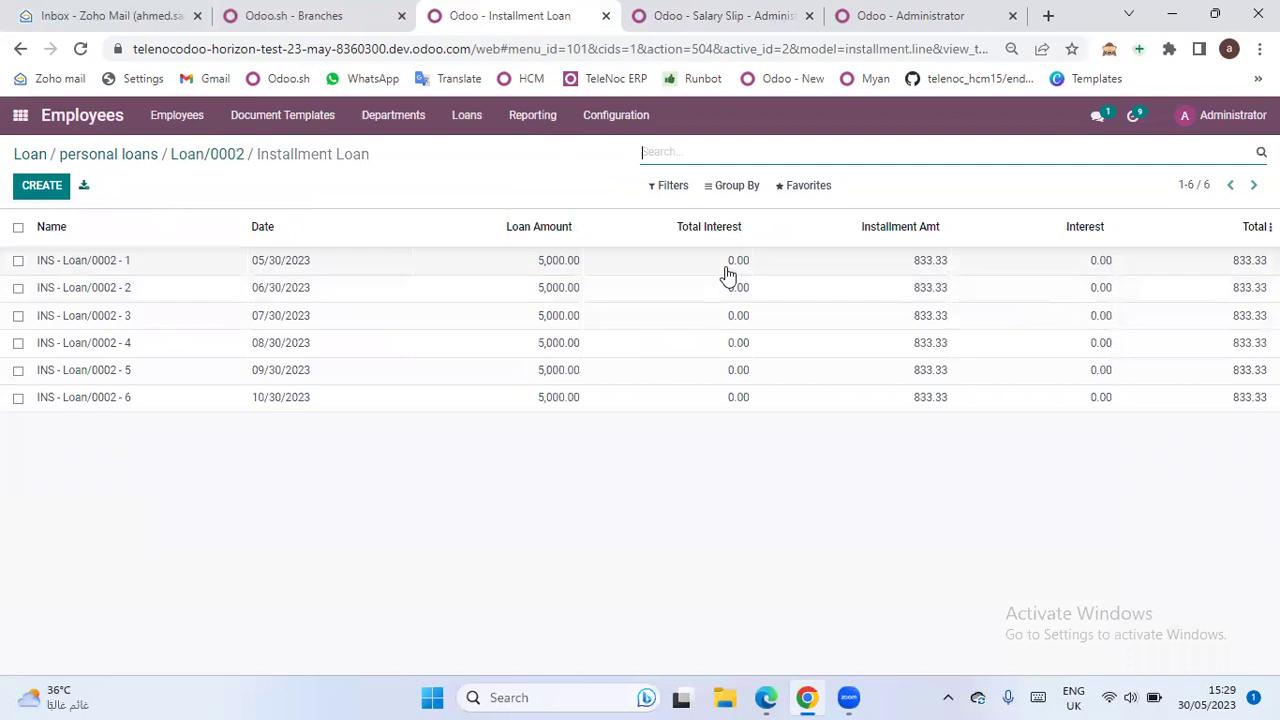
{"action": "left_click", "coordinate": [404, 270]}
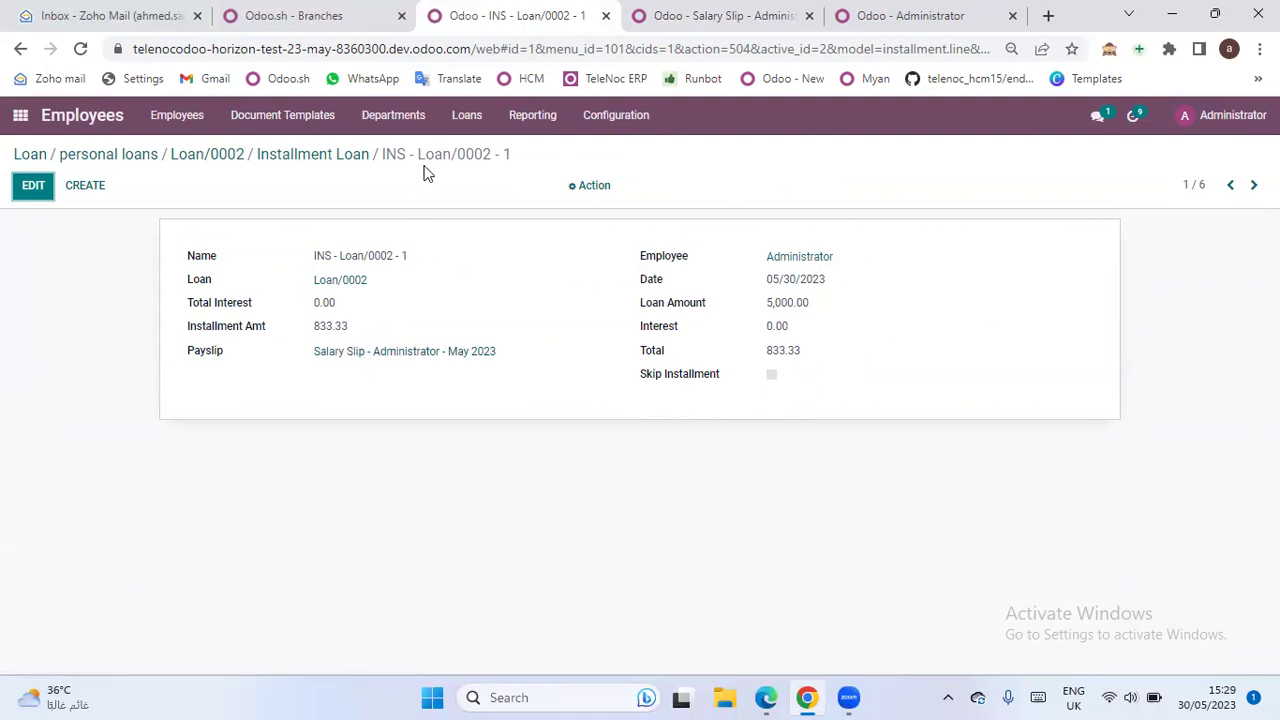
{"action": "left_click", "coordinate": [339, 157]}
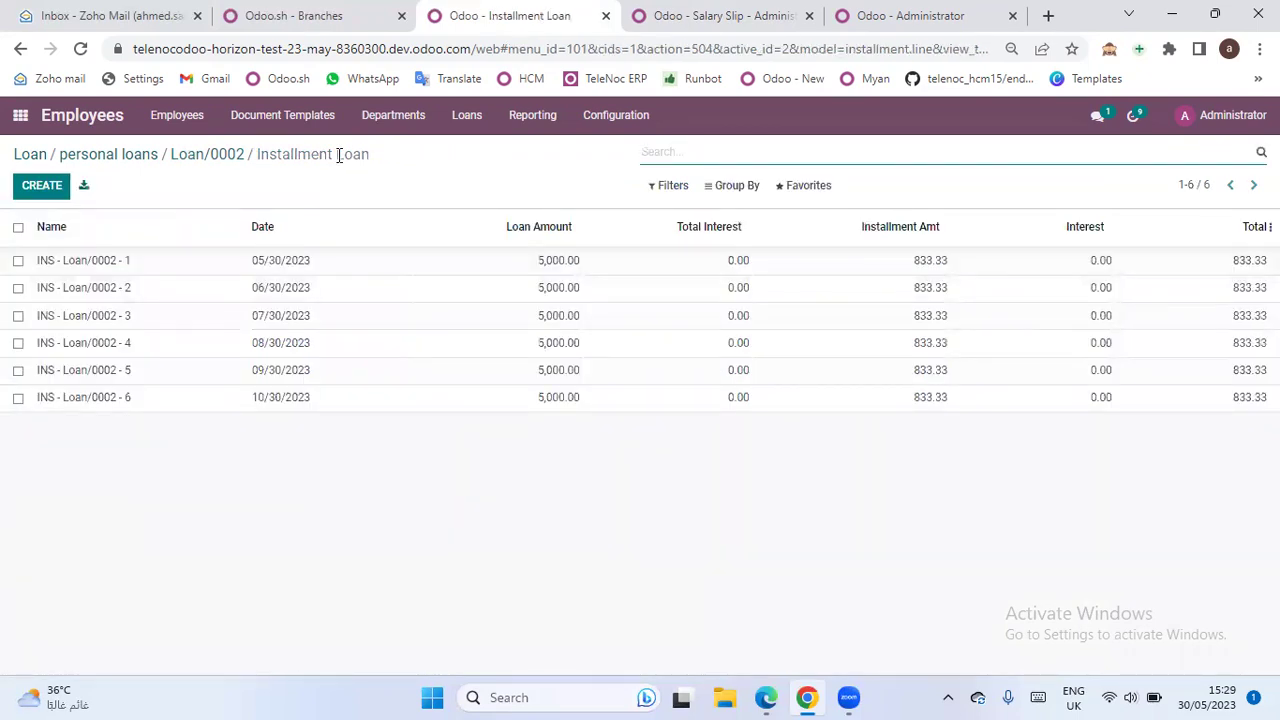
{"action": "left_click", "coordinate": [214, 160]}
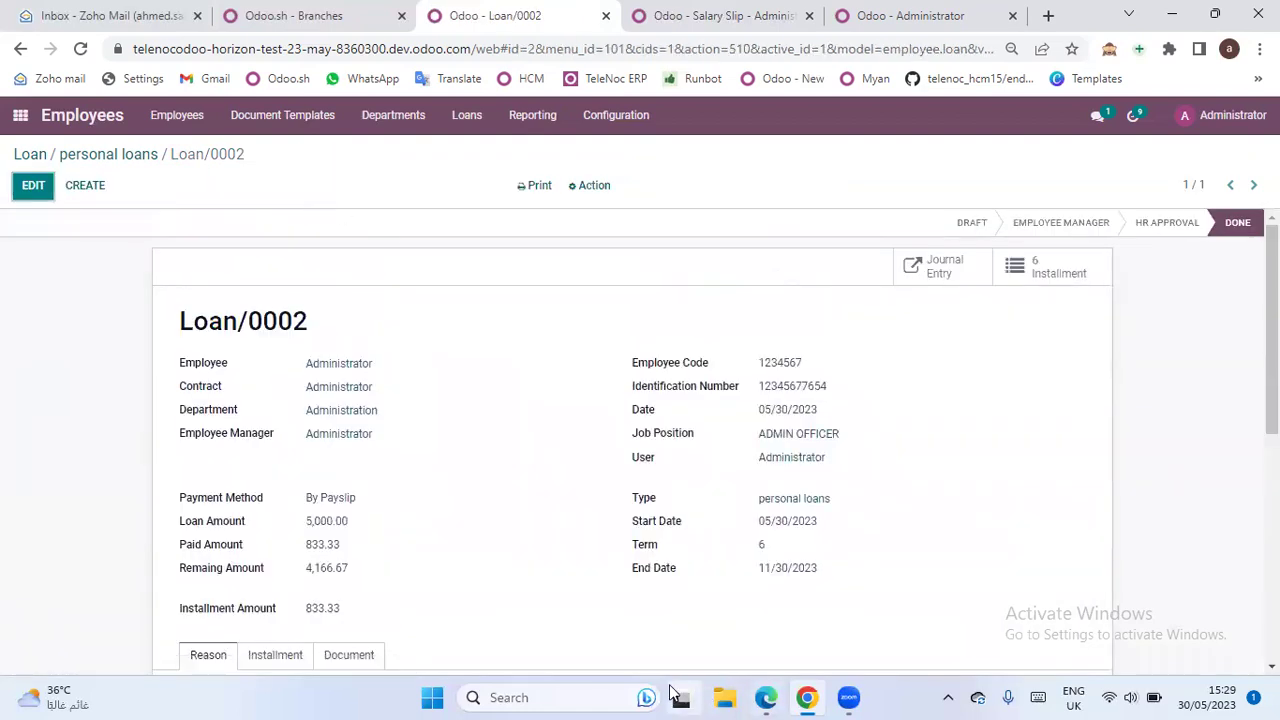